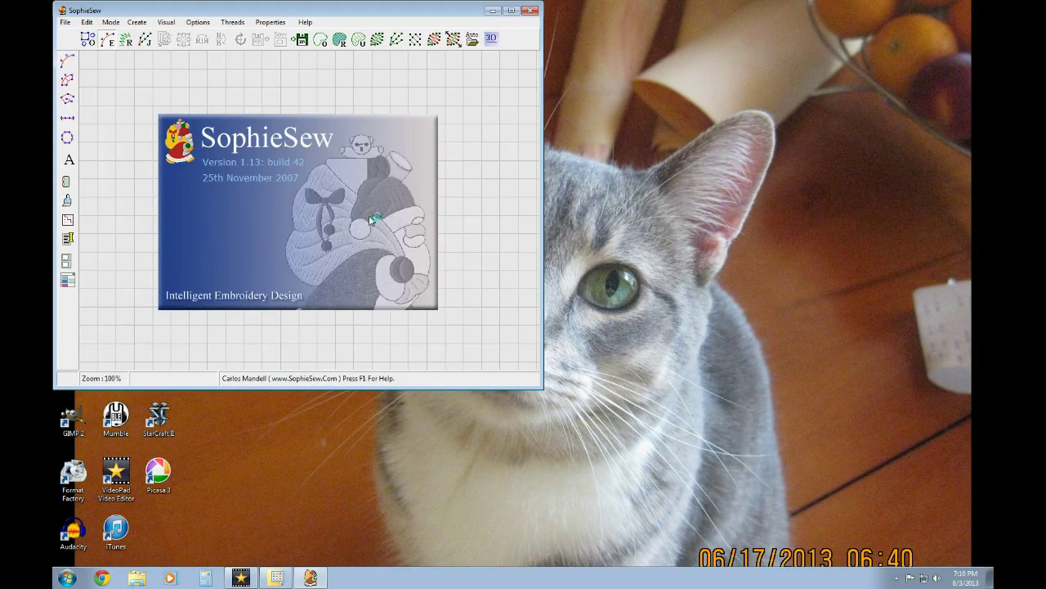
# - Maximize the workspace and open the embroidery design "fiona 4" from the Embroidery Designs folder
pyautogui.click(511, 9)
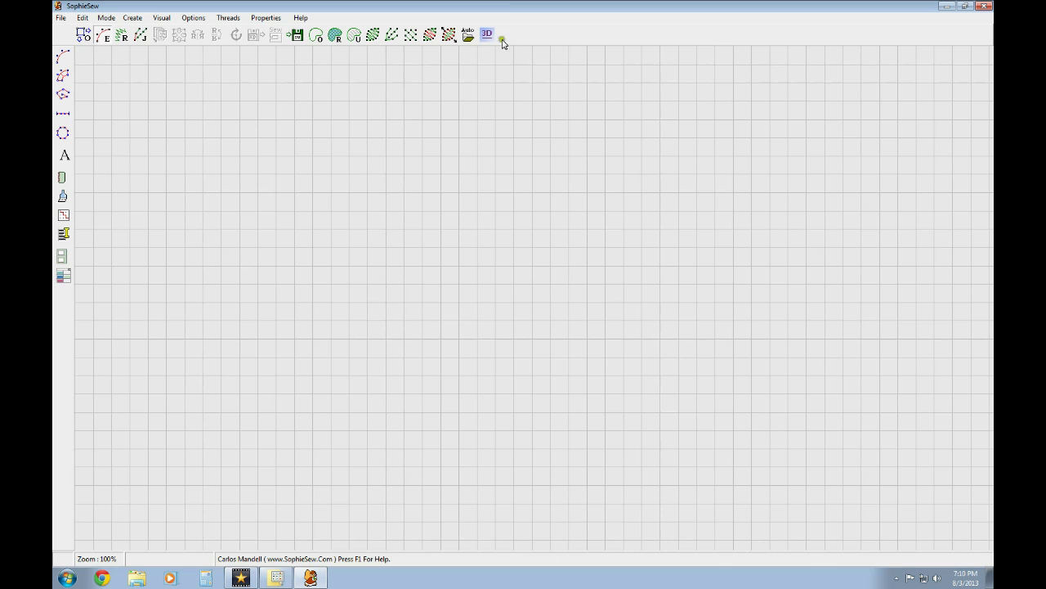
pyautogui.click(62, 17)
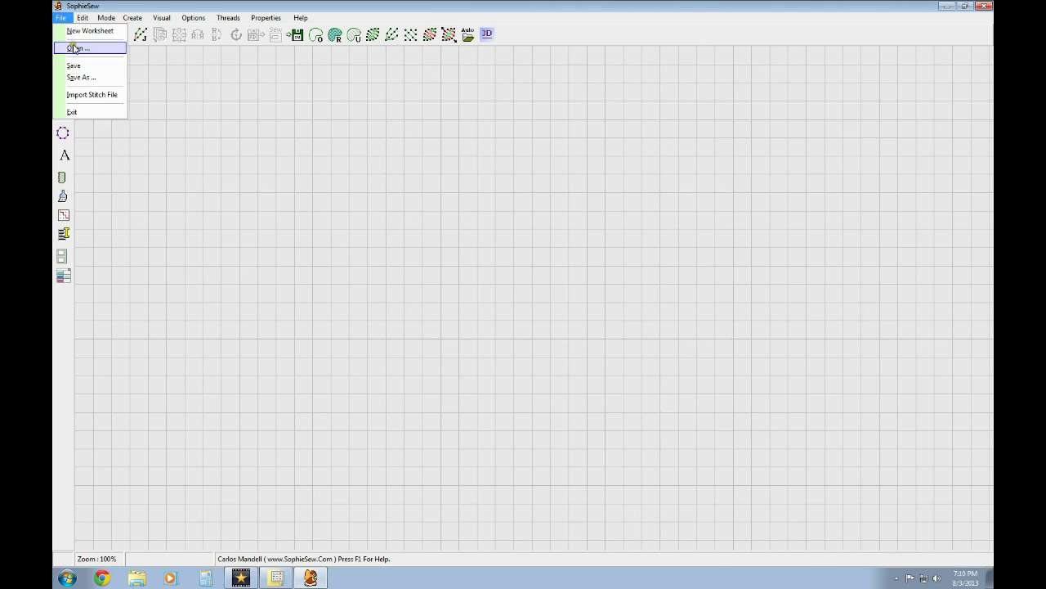
pyautogui.click(73, 47)
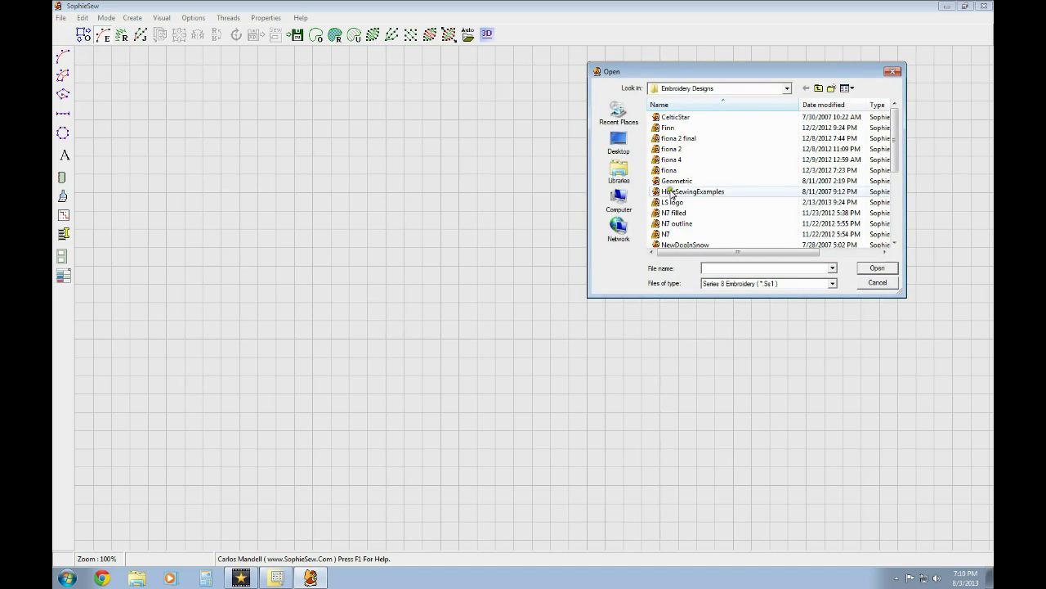
pyautogui.doubleClick(687, 161)
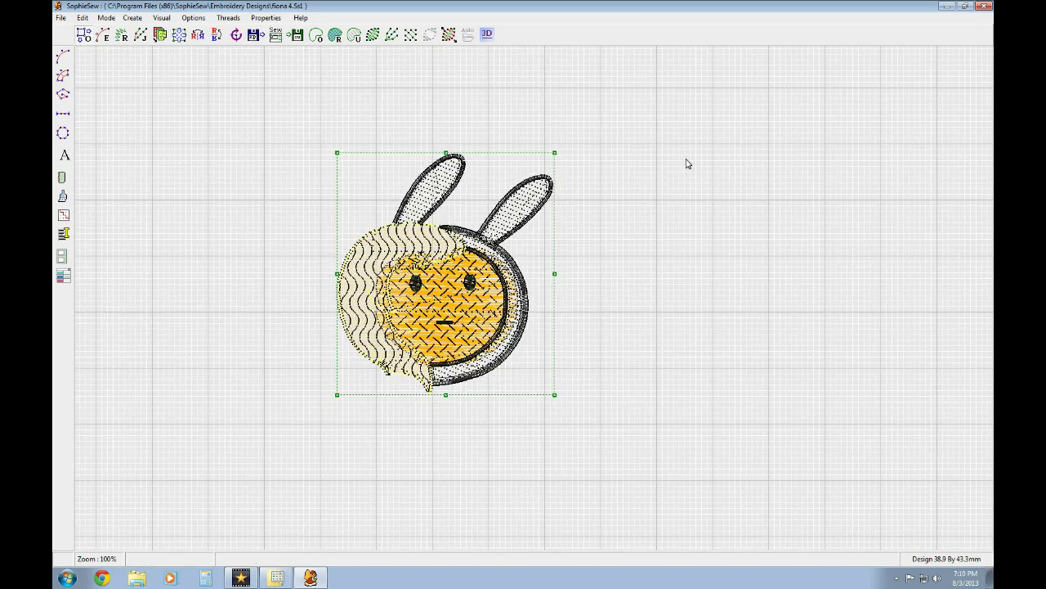
# - Examine the opened rabbit-hood design as a whole within the worksheet, and then its stitches close up
pyautogui.scroll(-3, 664, 245)
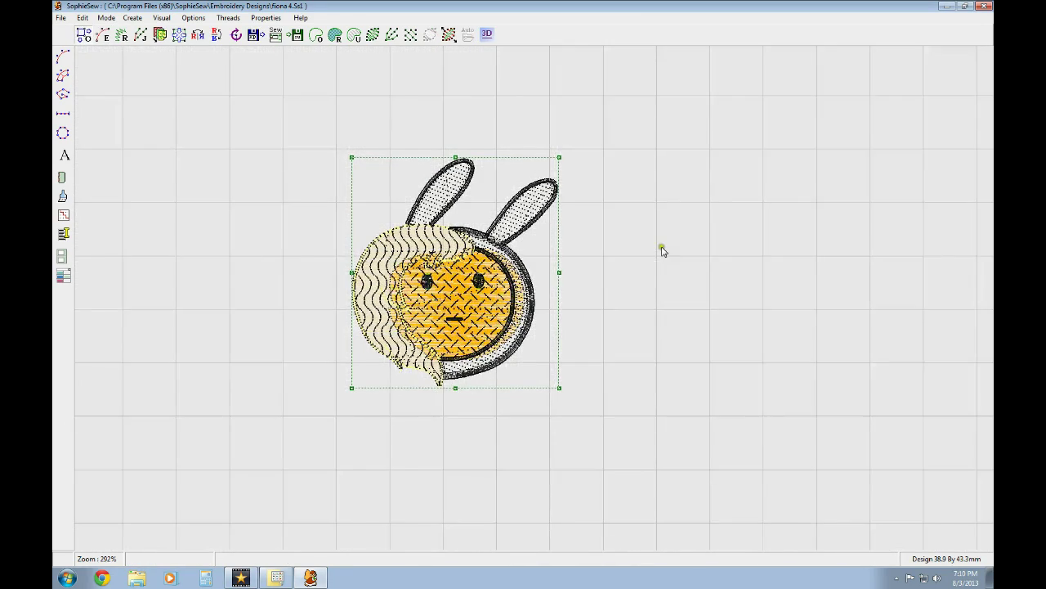
pyautogui.scroll(-4, 656, 265)
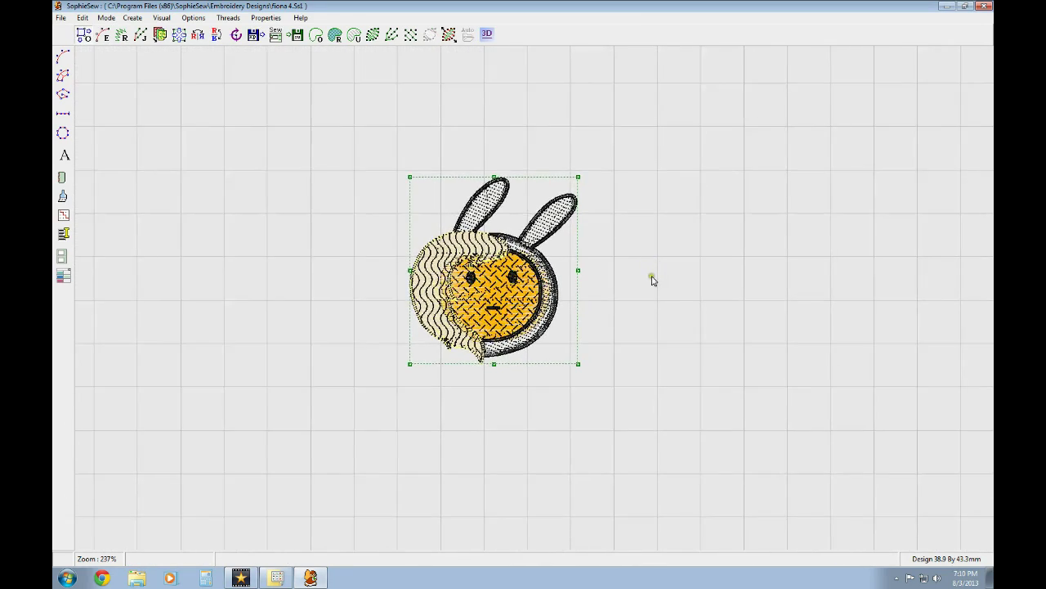
pyautogui.scroll(-3, 651, 284)
pyautogui.scroll(-5, 650, 285)
pyautogui.rightClick(611, 358)
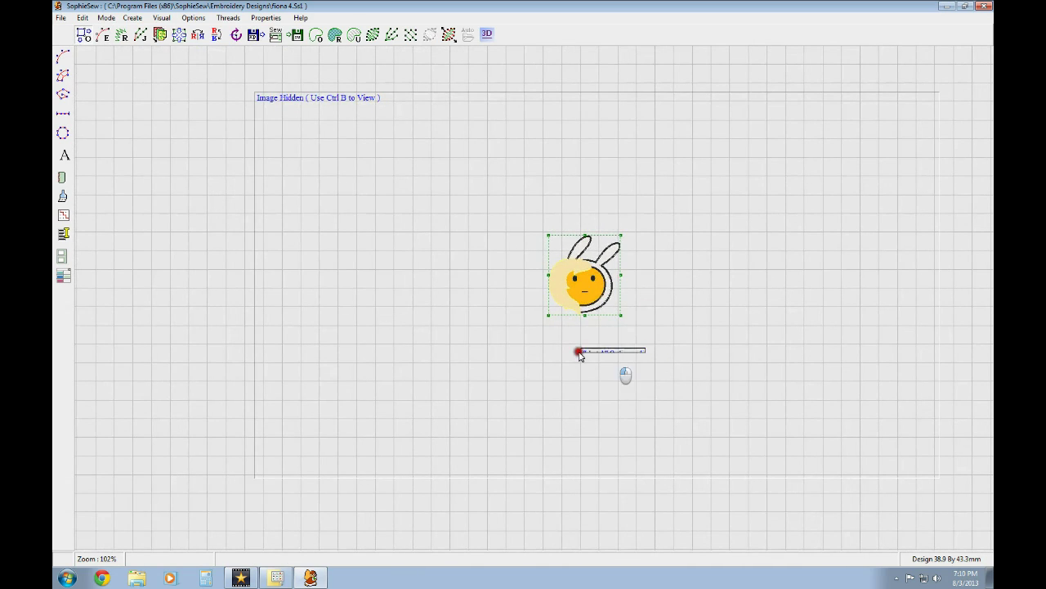
pyautogui.moveTo(563, 350); pyautogui.dragTo(386, 308)
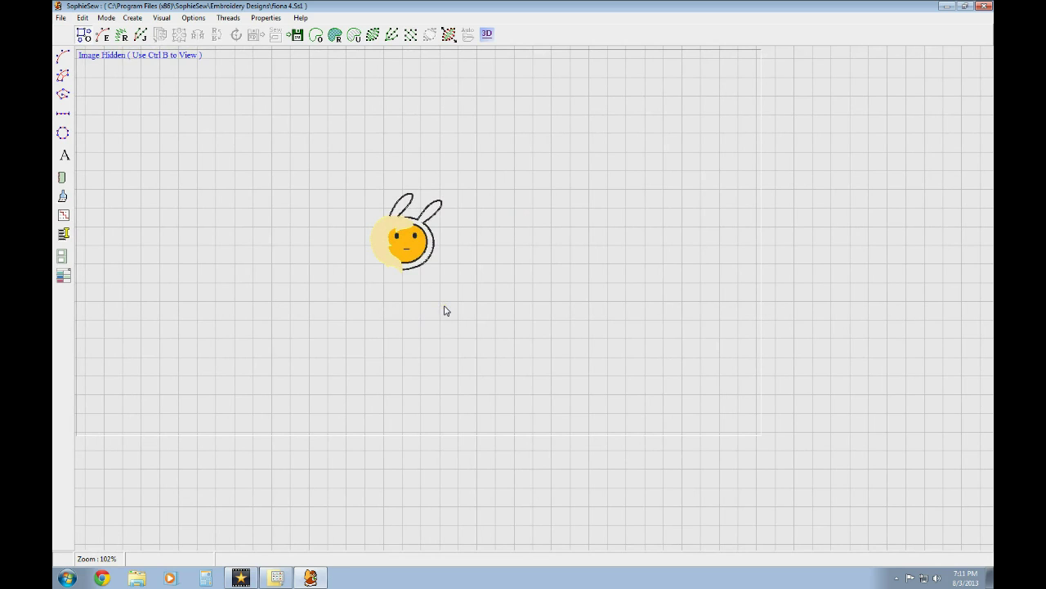
pyautogui.scroll(3, 509, 234)
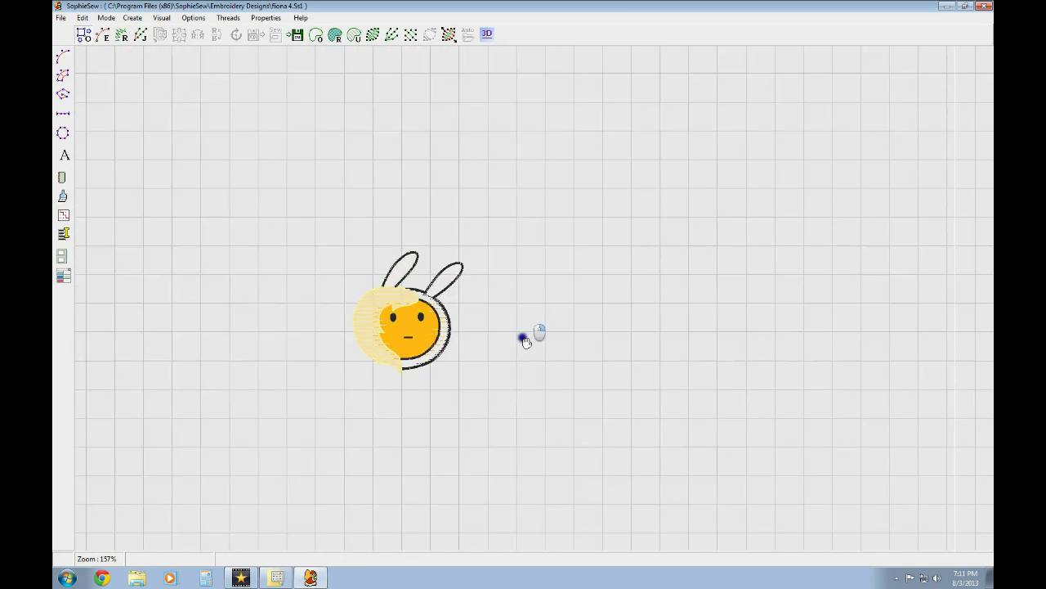
pyautogui.scroll(2, 479, 352)
pyautogui.scroll(1, 392, 355)
pyautogui.scroll(1, 393, 342)
pyautogui.scroll(1, 399, 348)
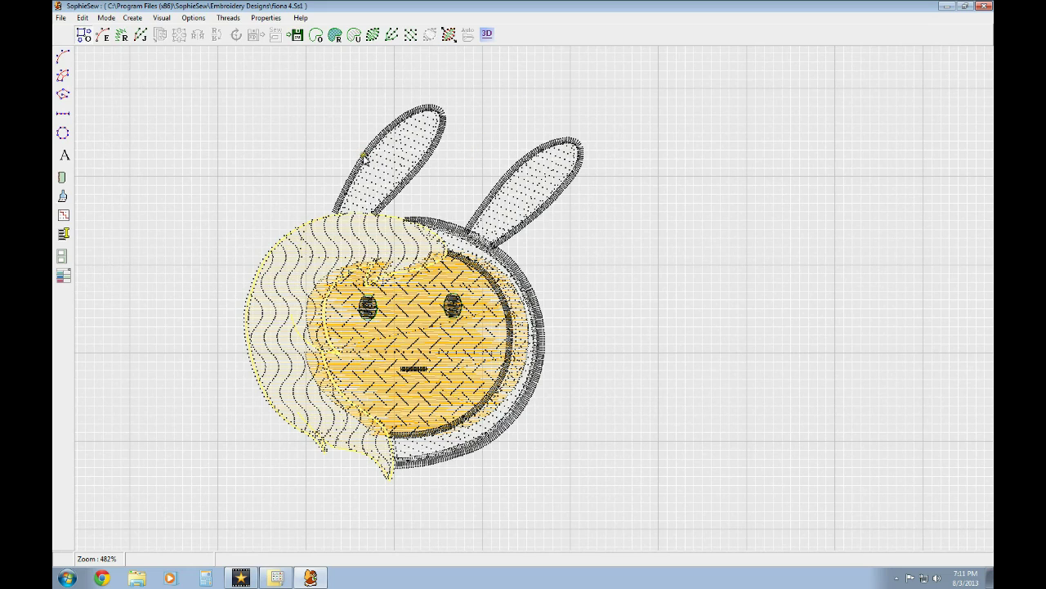
# - Switch to edit mode and inspect the zigzag outline and the fill of both rabbit ears
pyautogui.click(104, 38)
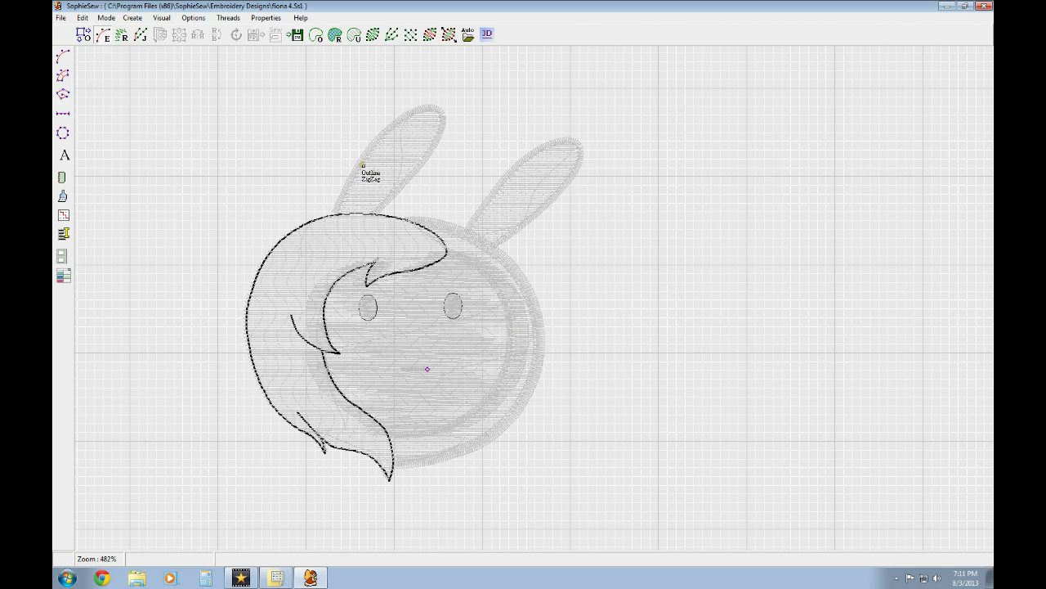
pyautogui.click(361, 164)
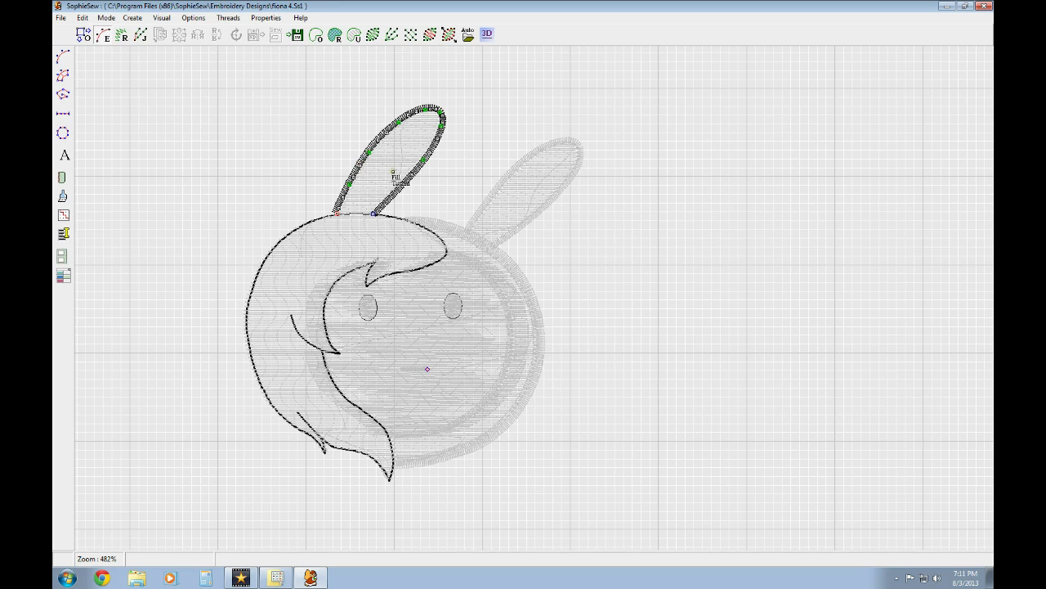
pyautogui.click(393, 174)
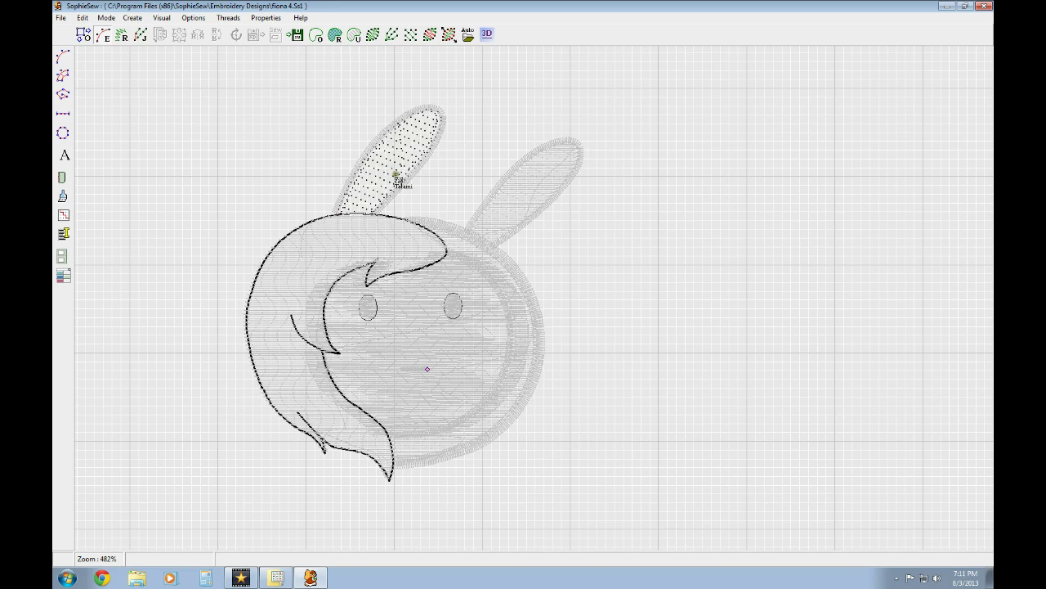
pyautogui.click(495, 194)
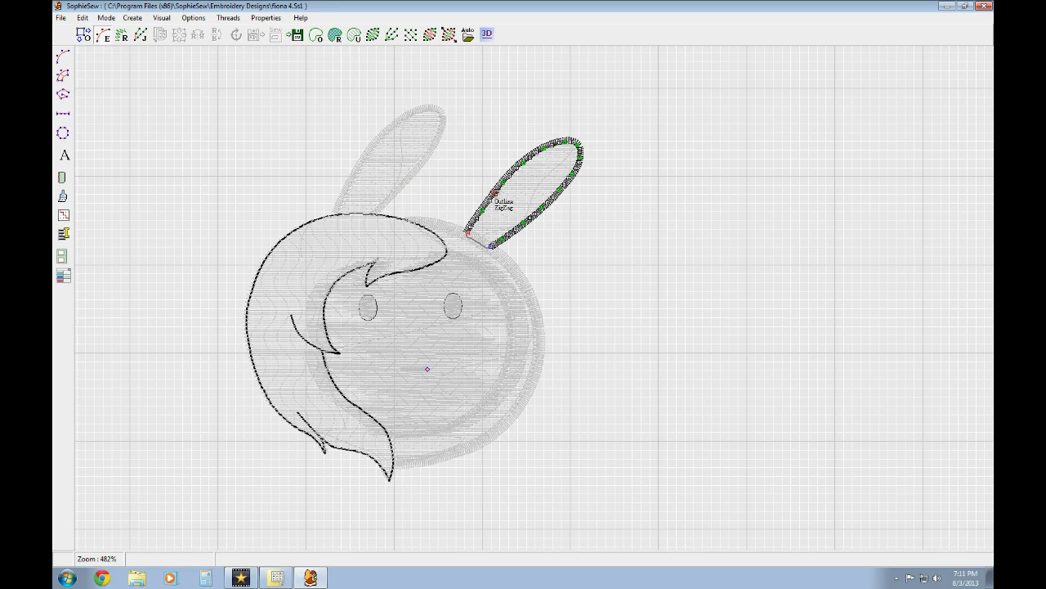
pyautogui.click(515, 201)
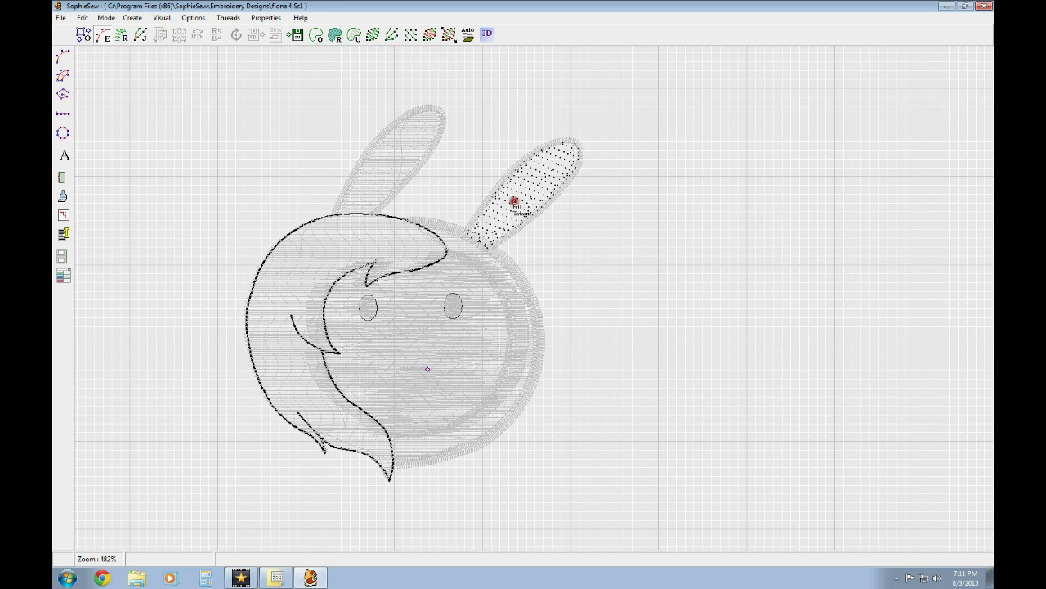
# - Inspect the hood's outer outline, its fill and inner outline, and the patterned fill of the face
pyautogui.click(509, 265)
pyautogui.click(510, 265)
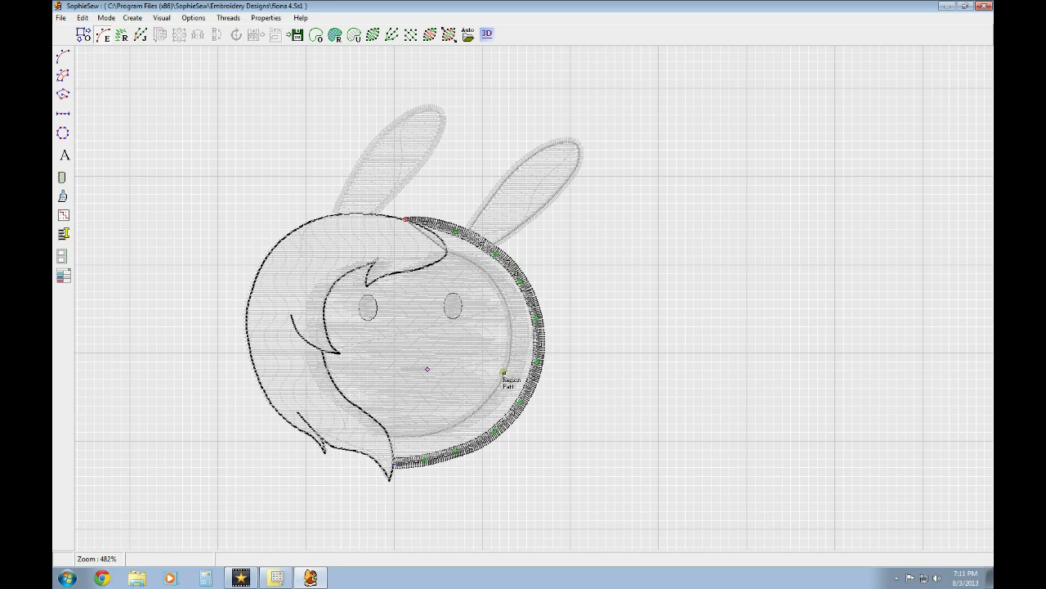
pyautogui.click(502, 373)
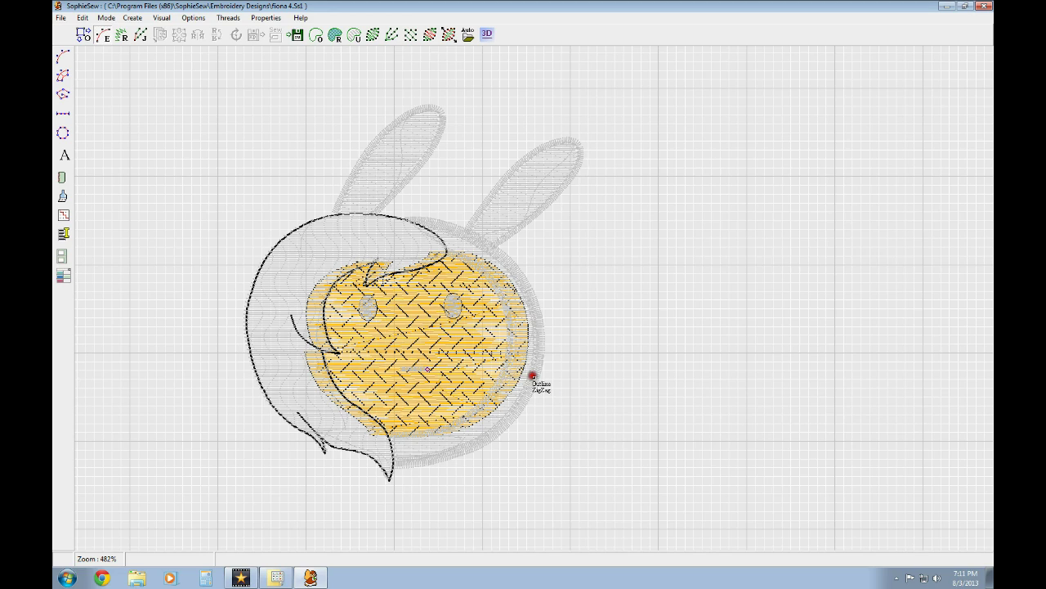
pyautogui.click(532, 375)
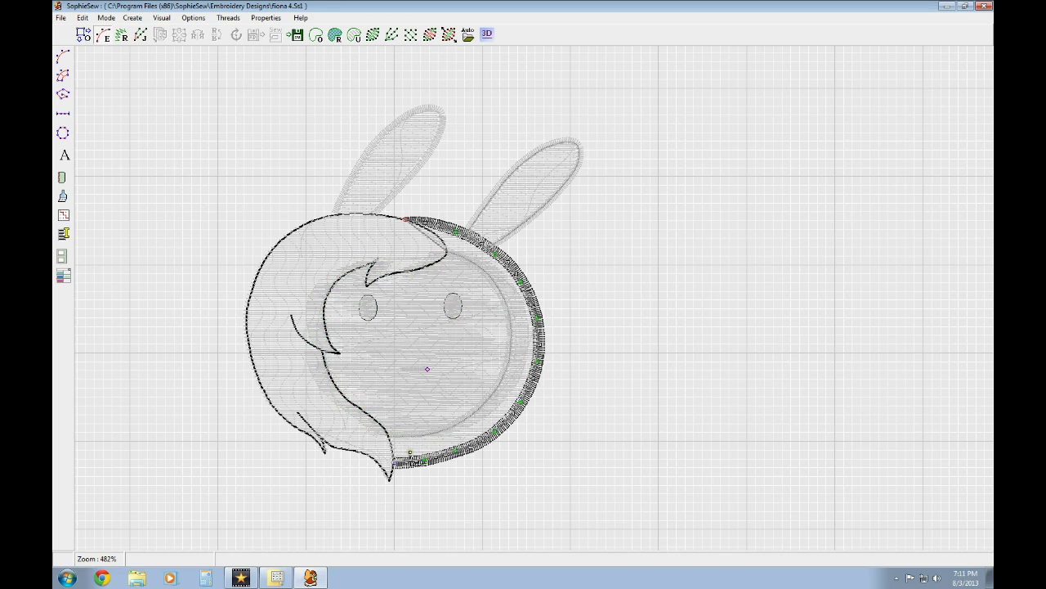
pyautogui.click(433, 466)
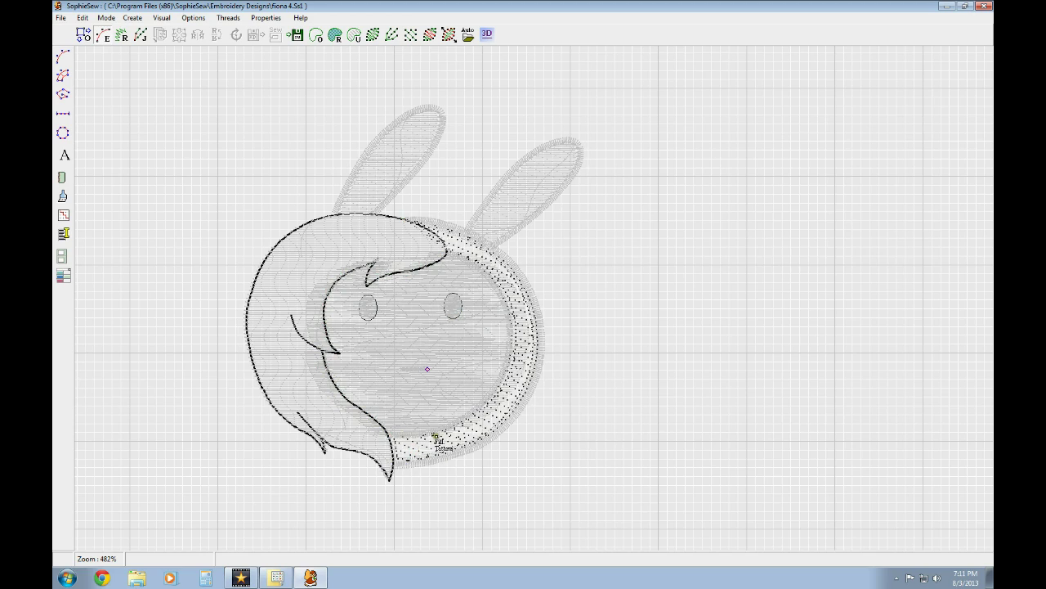
pyautogui.click(392, 436)
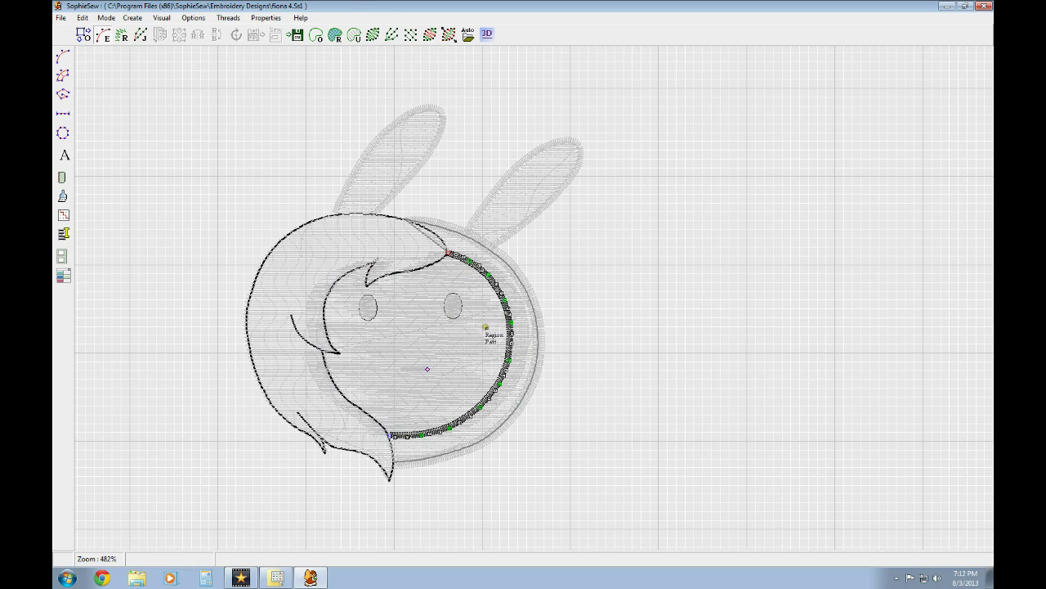
pyautogui.click(486, 327)
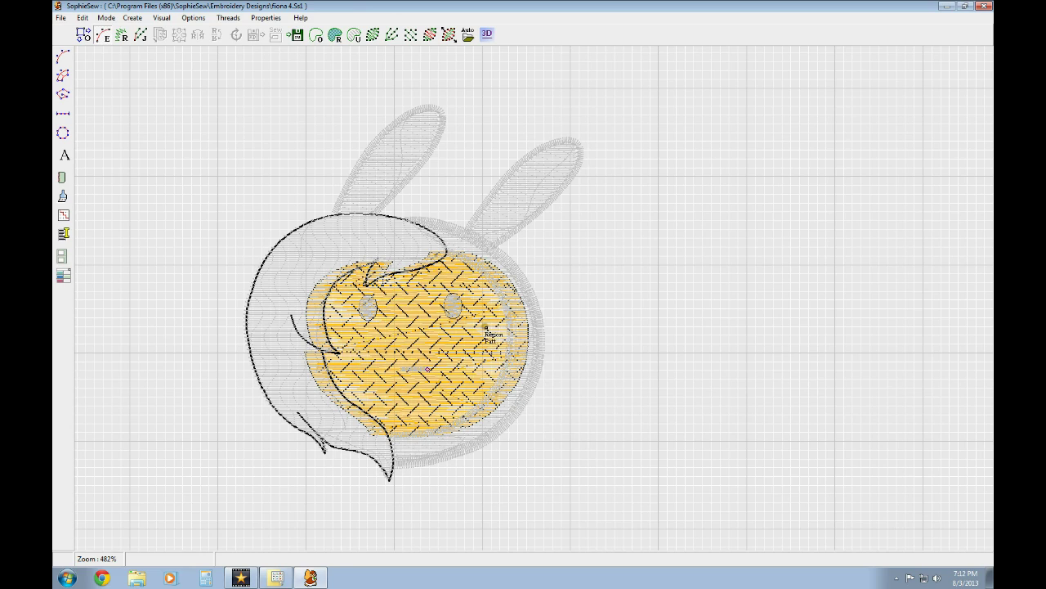
# - Inspect the satin fill and outline of both eyes, and the short line forming the mouth
pyautogui.click(457, 307)
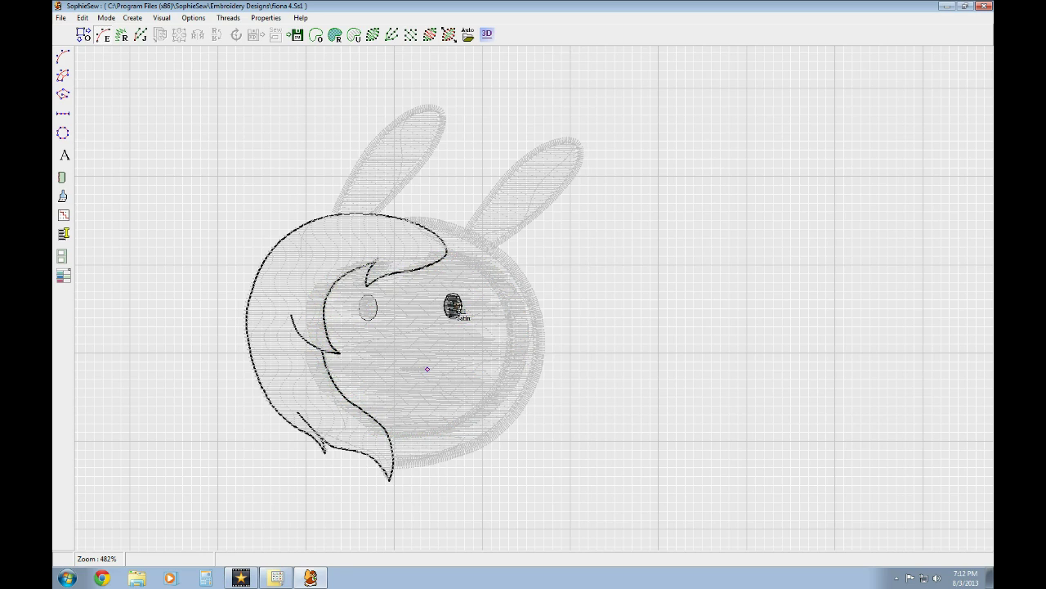
pyautogui.click(459, 307)
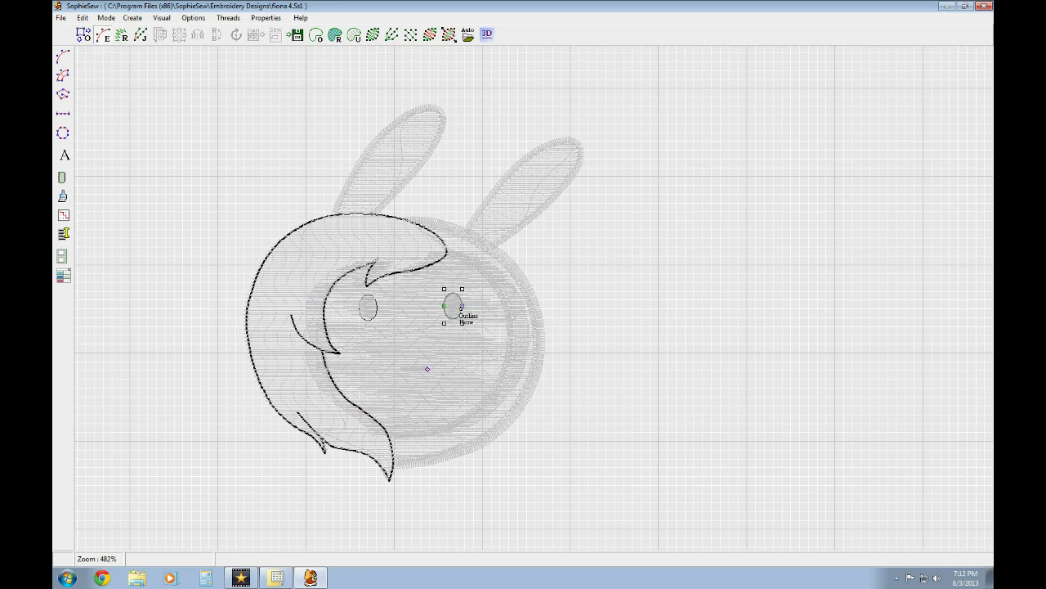
pyautogui.click(367, 309)
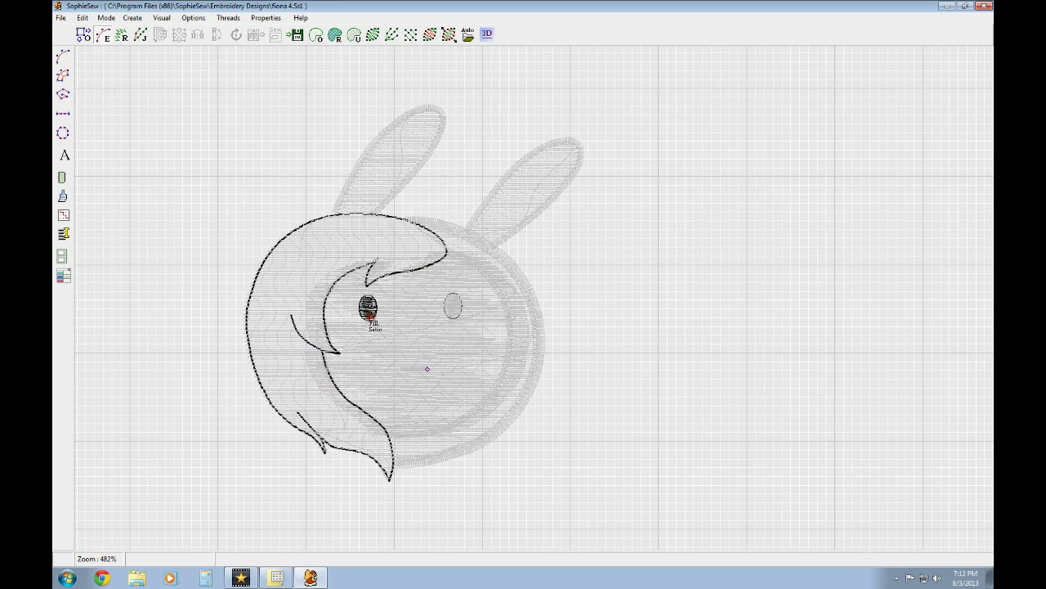
pyautogui.click(369, 316)
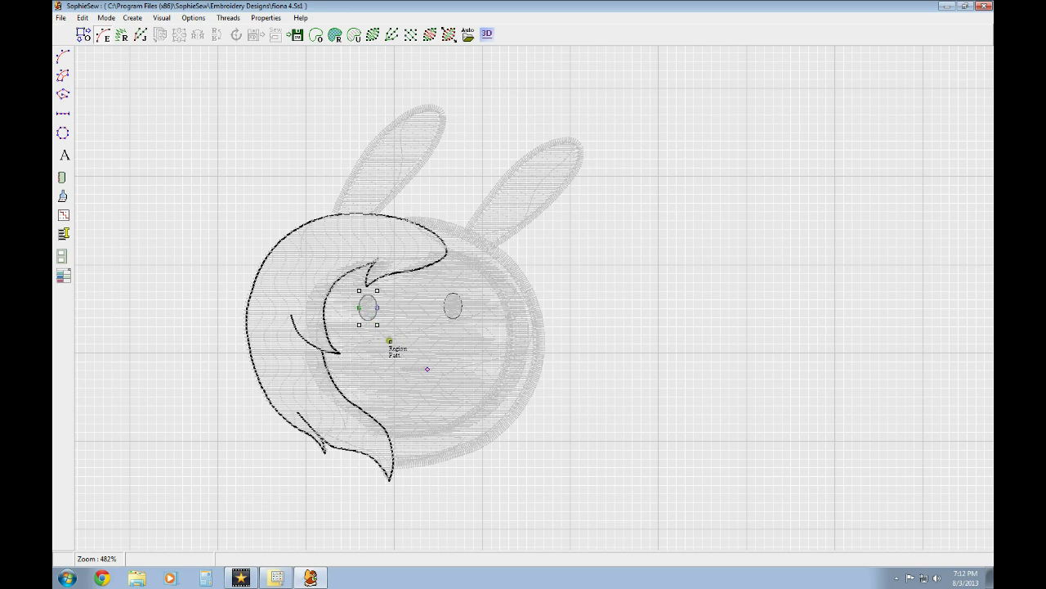
pyautogui.scroll(1, 421, 350)
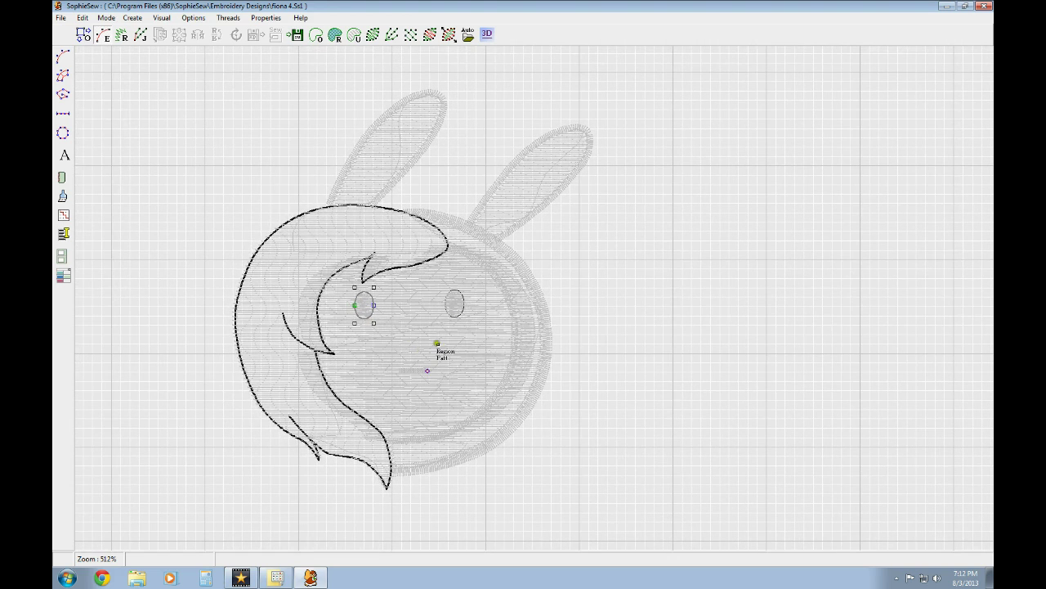
pyautogui.click(415, 371)
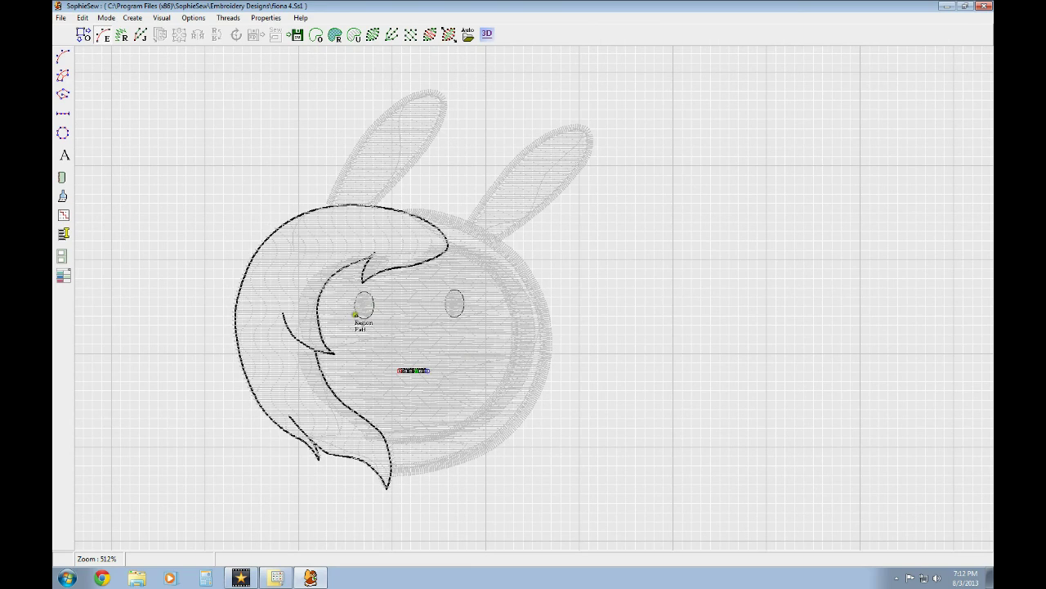
# - Inspect the hair's outline nodes and its wavy patterned fill, leaving nothing selected
pyautogui.click(334, 272)
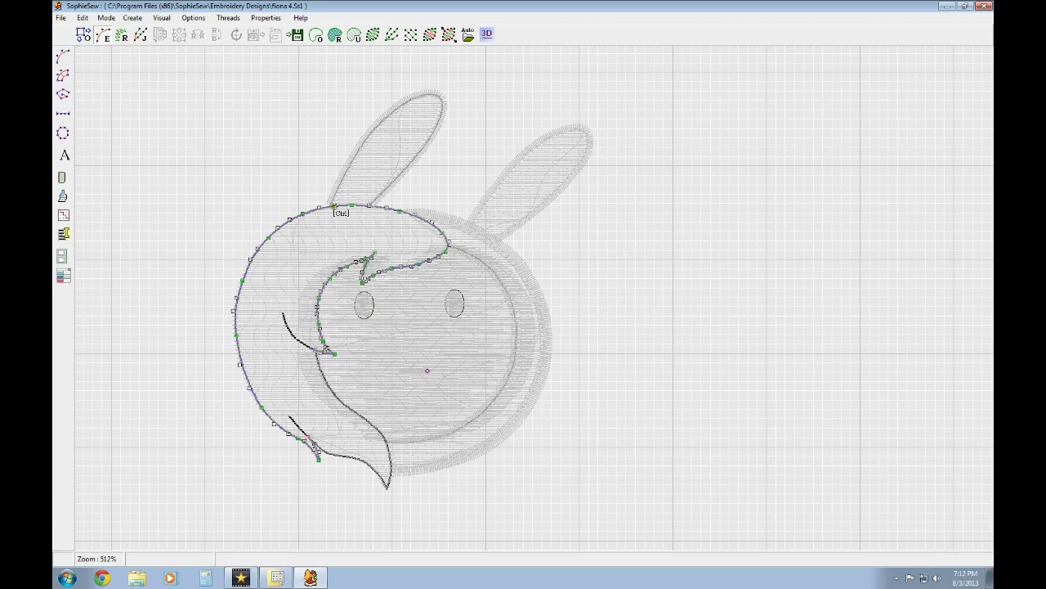
pyautogui.click(294, 271)
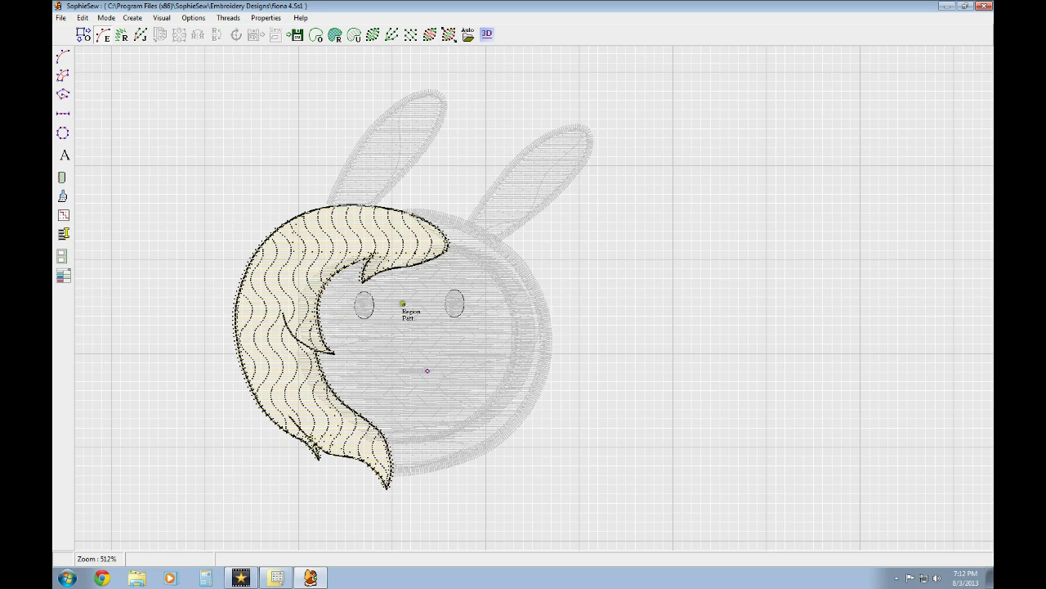
pyautogui.click(258, 194)
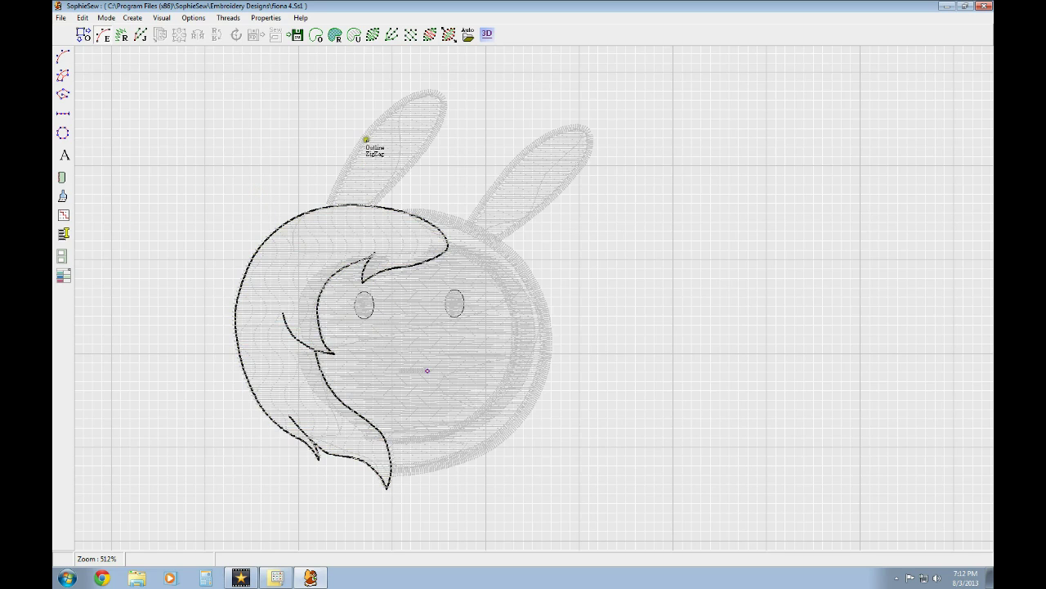
# - Review the stitch style and outline stitch attributes of the left ear's outline in Object Properties, and close the dialog
pyautogui.click(364, 141)
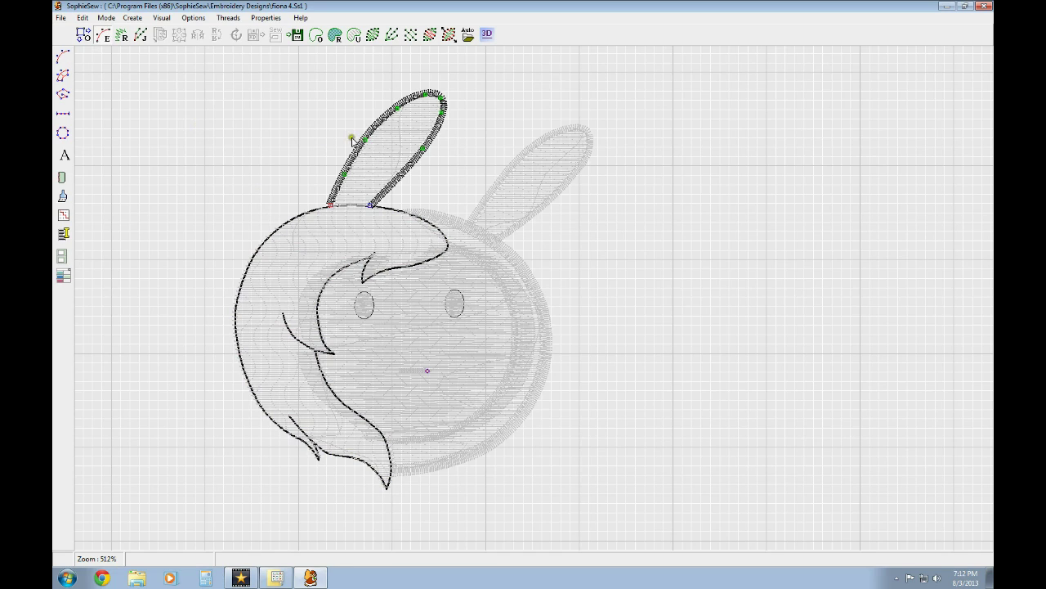
pyautogui.rightClick(357, 148)
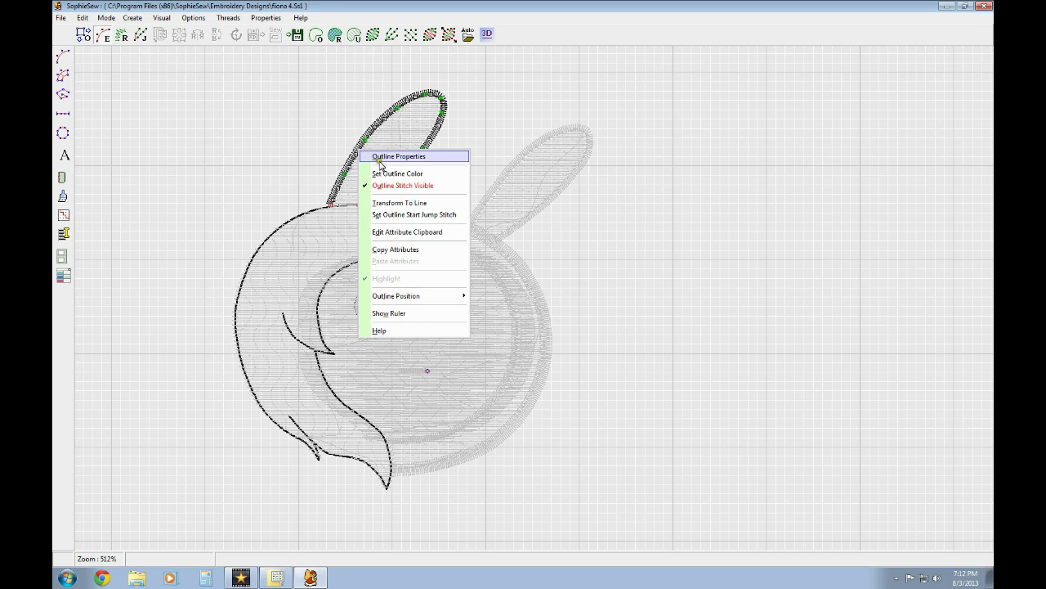
pyautogui.click(402, 156)
pyautogui.moveTo(197, 35); pyautogui.dragTo(594, 120)
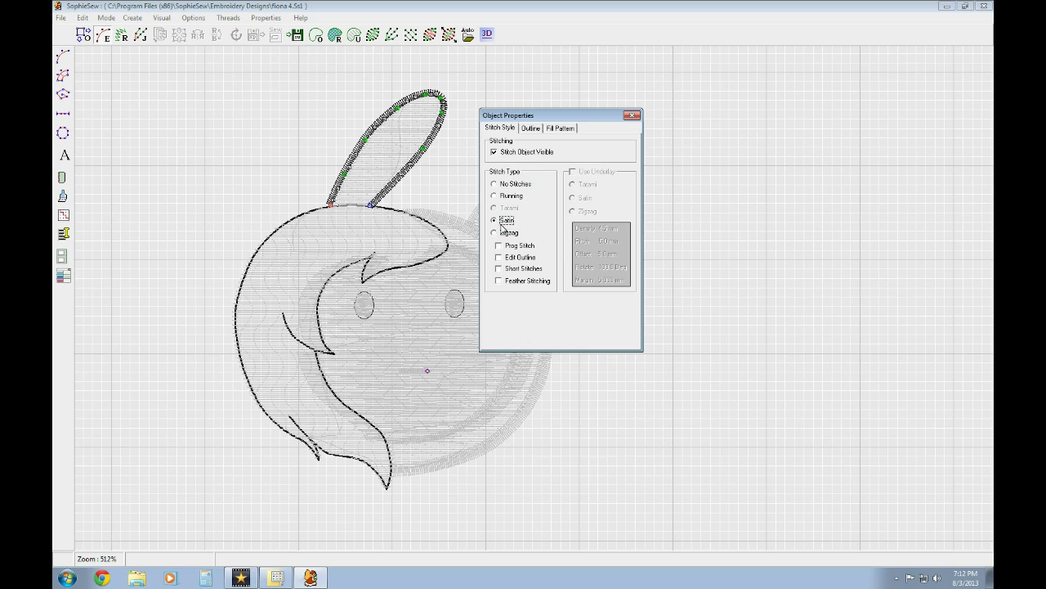
pyautogui.click(530, 129)
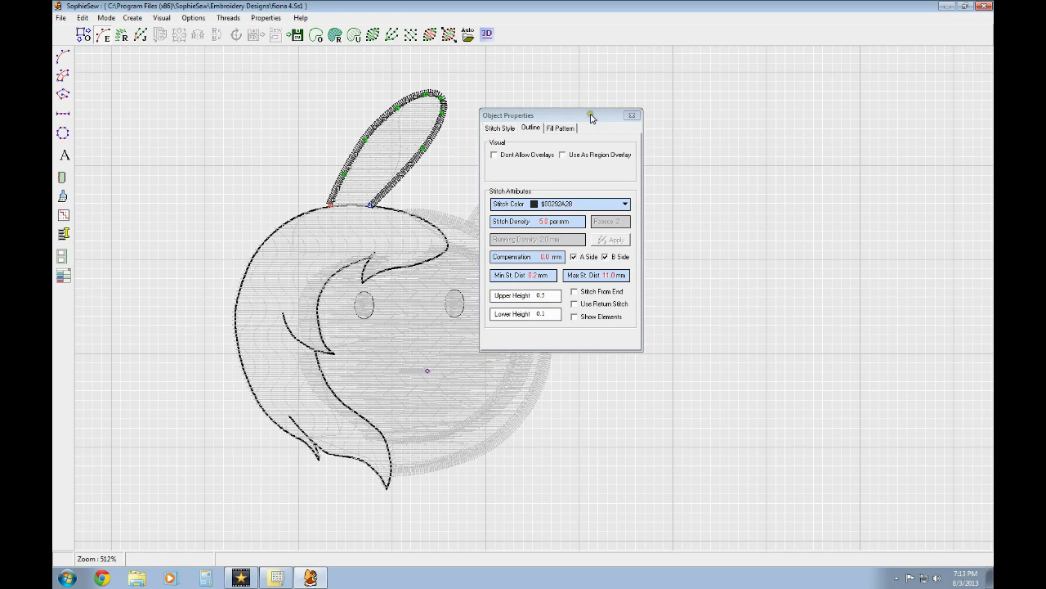
pyautogui.click(631, 117)
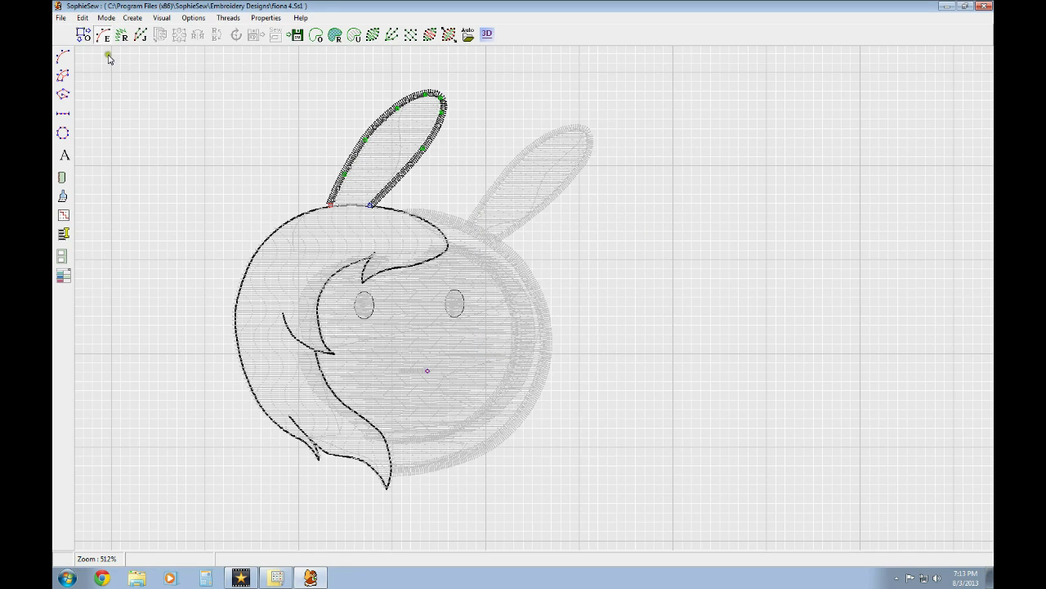
# - Draw an open curved outline about 28 mm wide and 13 mm high, rising diagonally to above the left ear
pyautogui.click(64, 56)
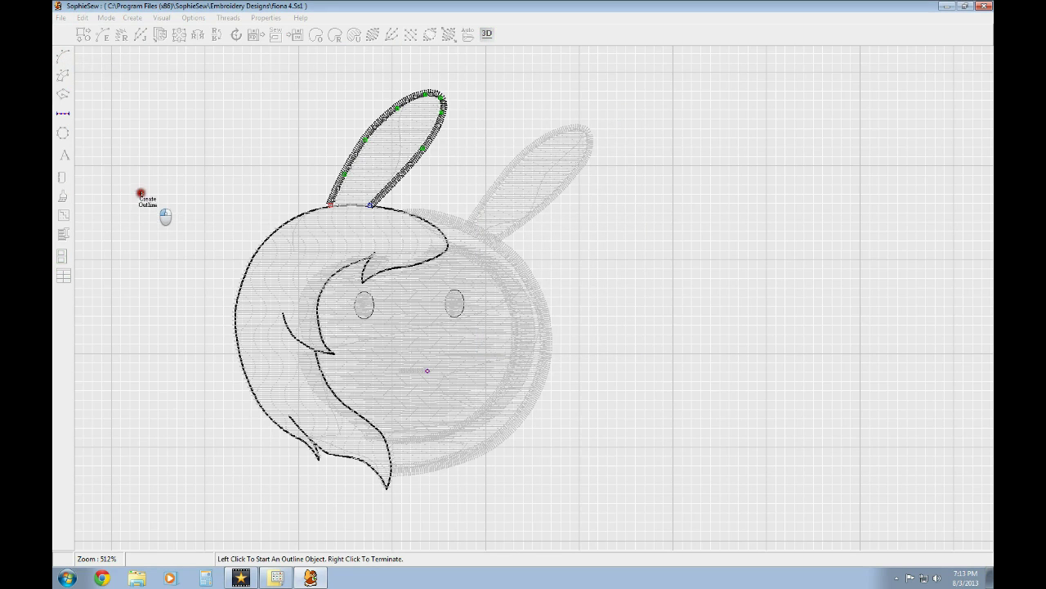
pyautogui.click(147, 180)
pyautogui.click(169, 169)
pyautogui.click(210, 141)
pyautogui.click(240, 127)
pyautogui.click(270, 114)
pyautogui.click(291, 103)
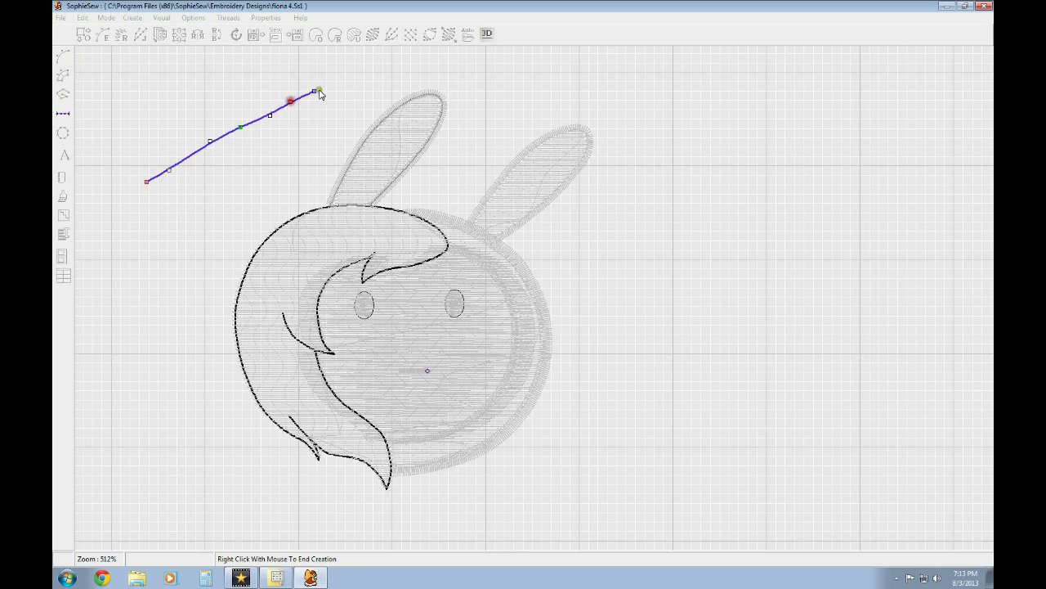
pyautogui.click(378, 73)
pyautogui.rightClick(402, 67)
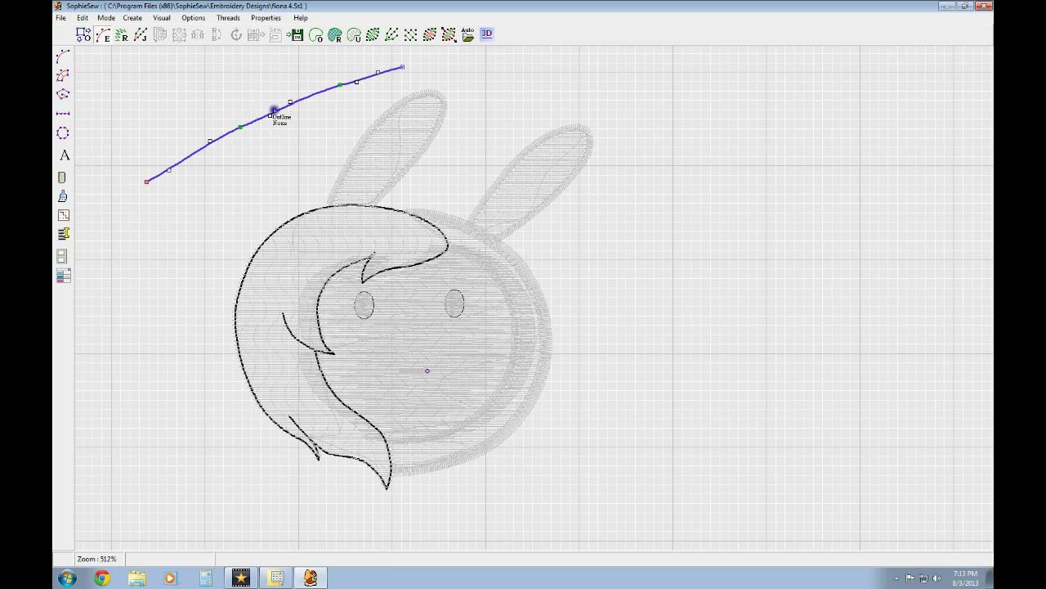
# - Set the new line's stitch type to Satin in its Object Properties and make the stitch object visible
pyautogui.rightClick(272, 114)
pyautogui.click(302, 119)
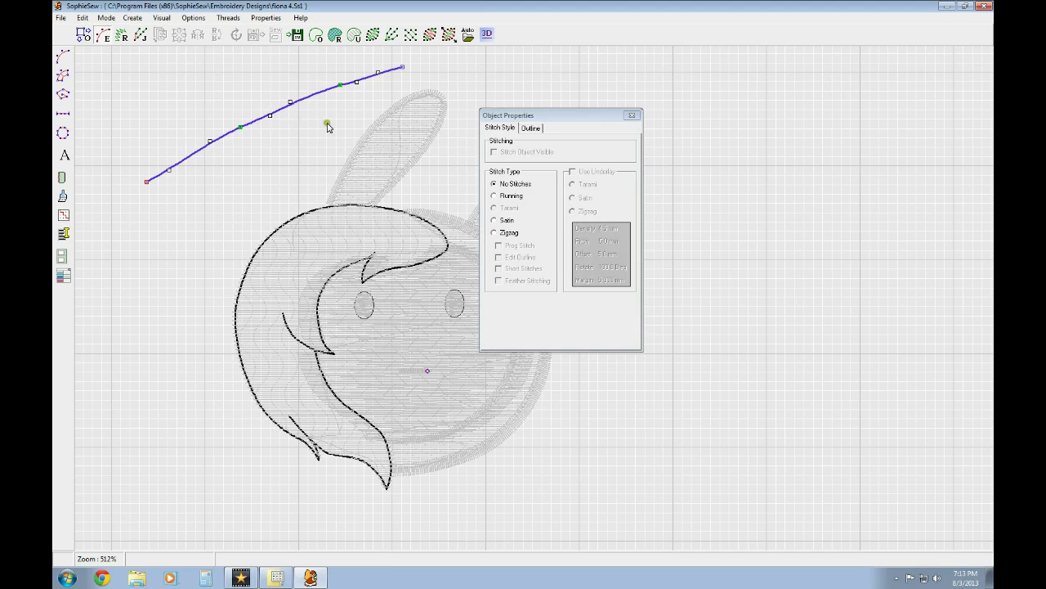
pyautogui.click(494, 221)
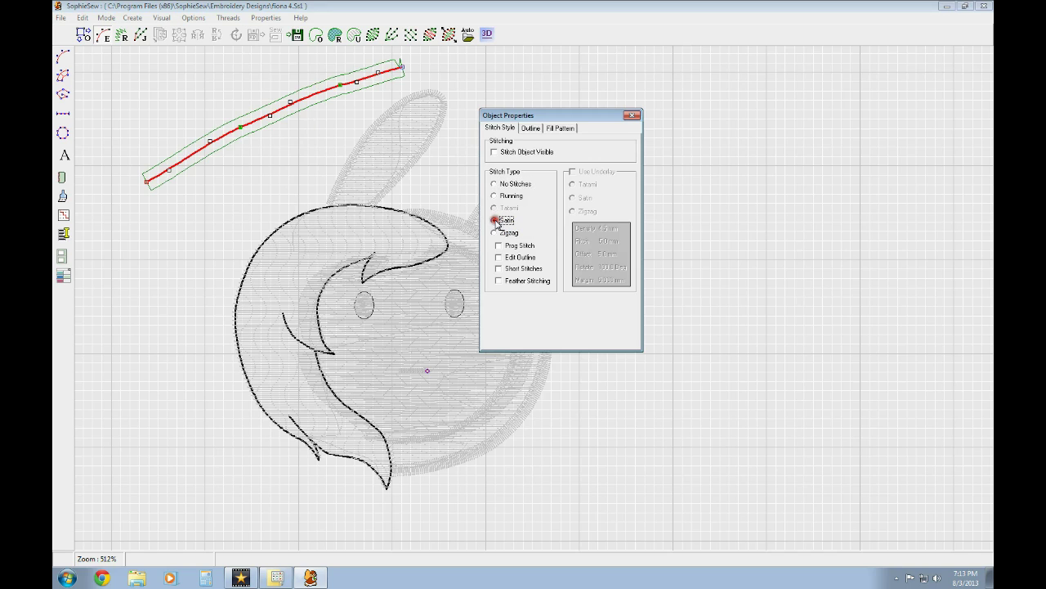
pyautogui.click(494, 152)
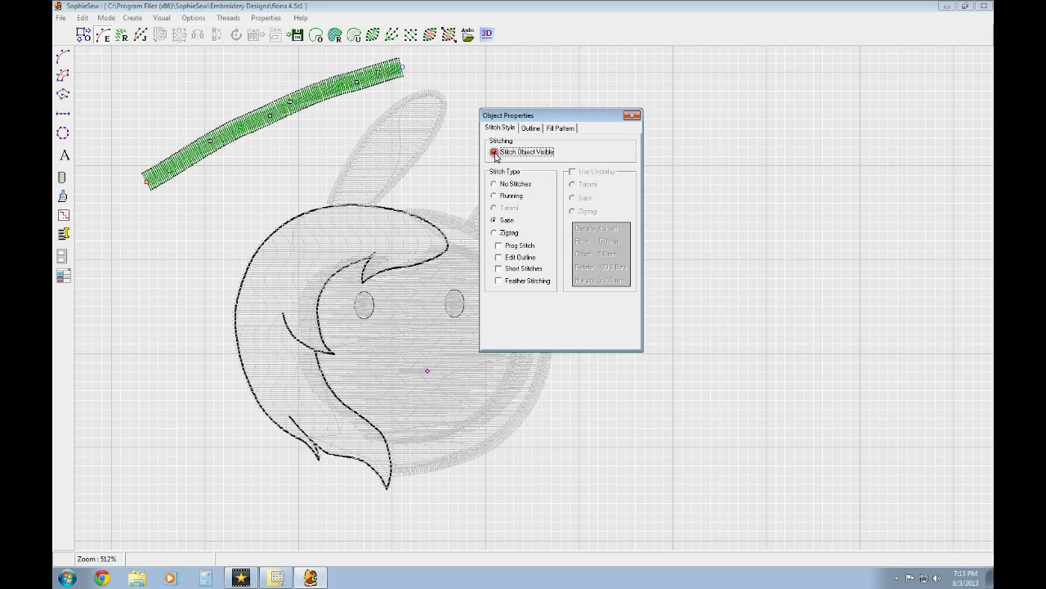
# - Review the new line's outline stitch attributes and fill pattern settings, moving the Object Properties dialog away from the design
pyautogui.click(532, 129)
pyautogui.moveTo(567, 115); pyautogui.dragTo(684, 75)
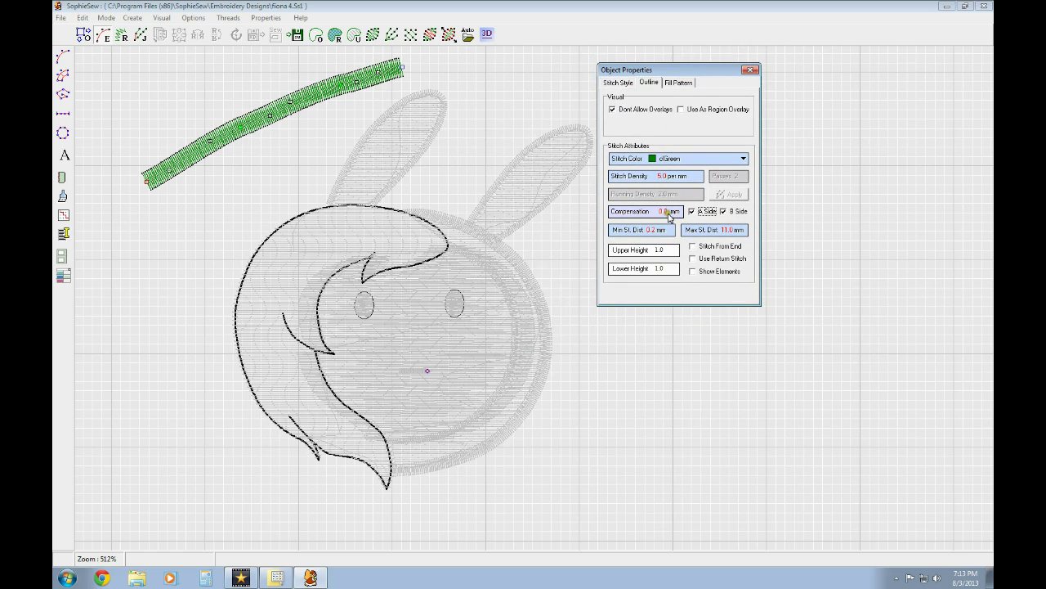
pyautogui.click(648, 83)
pyautogui.click(672, 83)
pyautogui.click(653, 83)
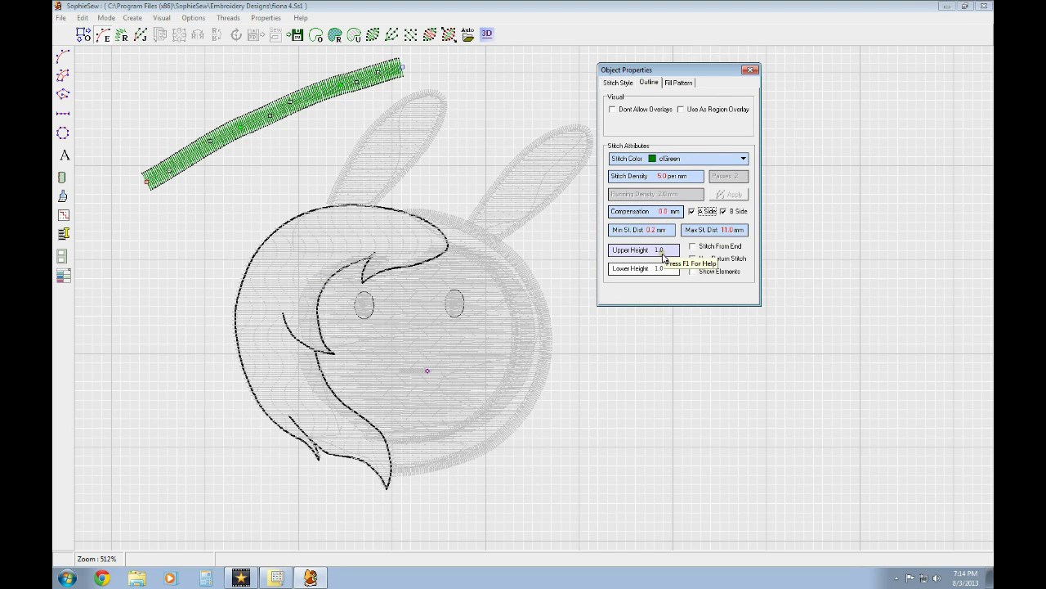
# - Narrow the line's satin stitching by setting Upper Height and Lower Height to 0.5, and close Object Properties
pyautogui.doubleClick(664, 253)
pyautogui.write('1.3')
pyautogui.scroll(-8, 666, 258)
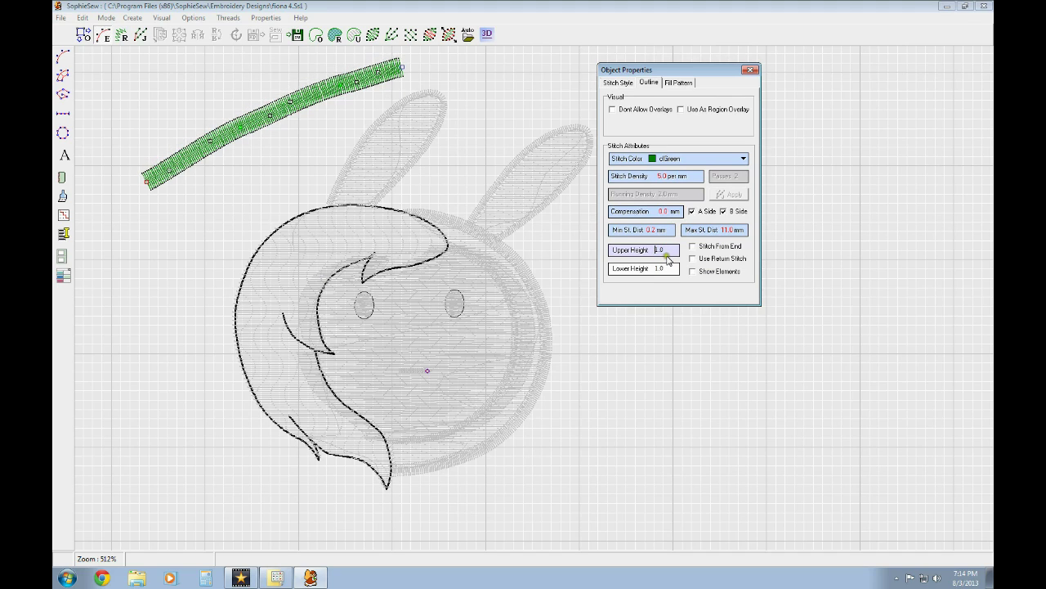
pyautogui.click(667, 268)
pyautogui.scroll(-6, 667, 270)
pyautogui.scroll(-3, 668, 274)
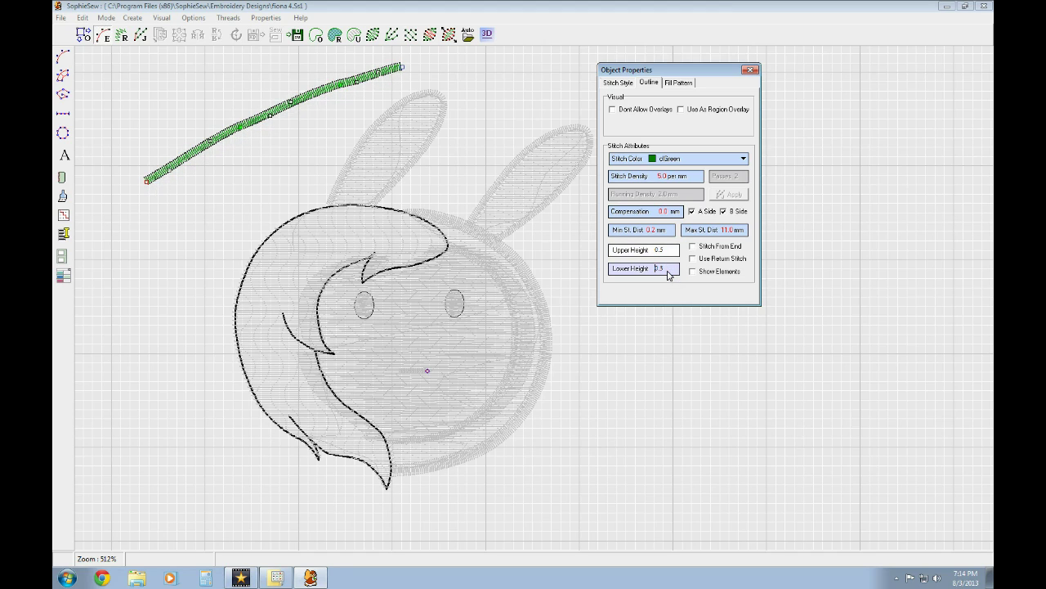
pyautogui.click(678, 328)
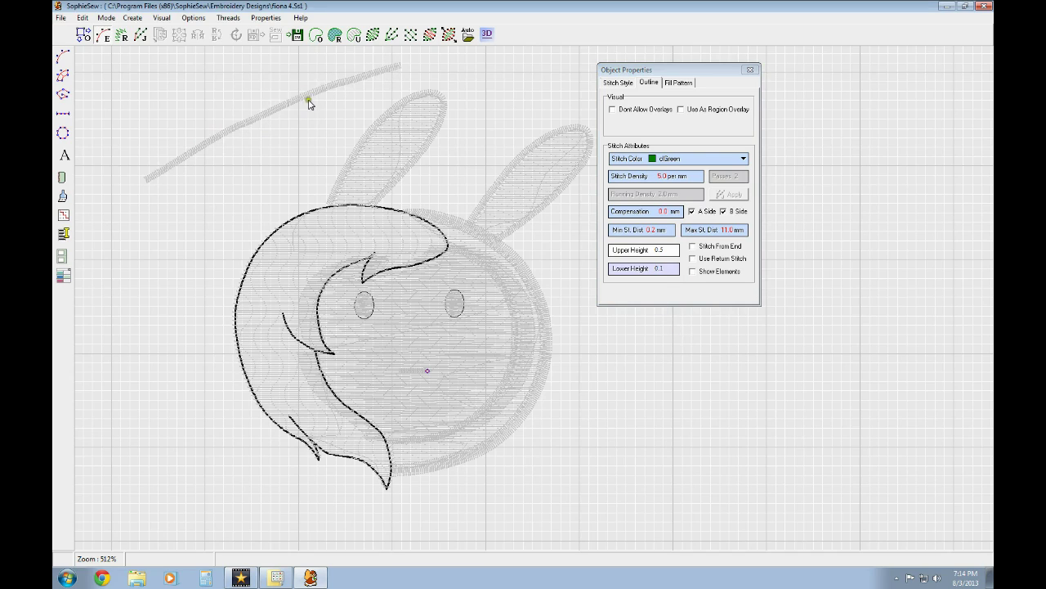
pyautogui.click(750, 71)
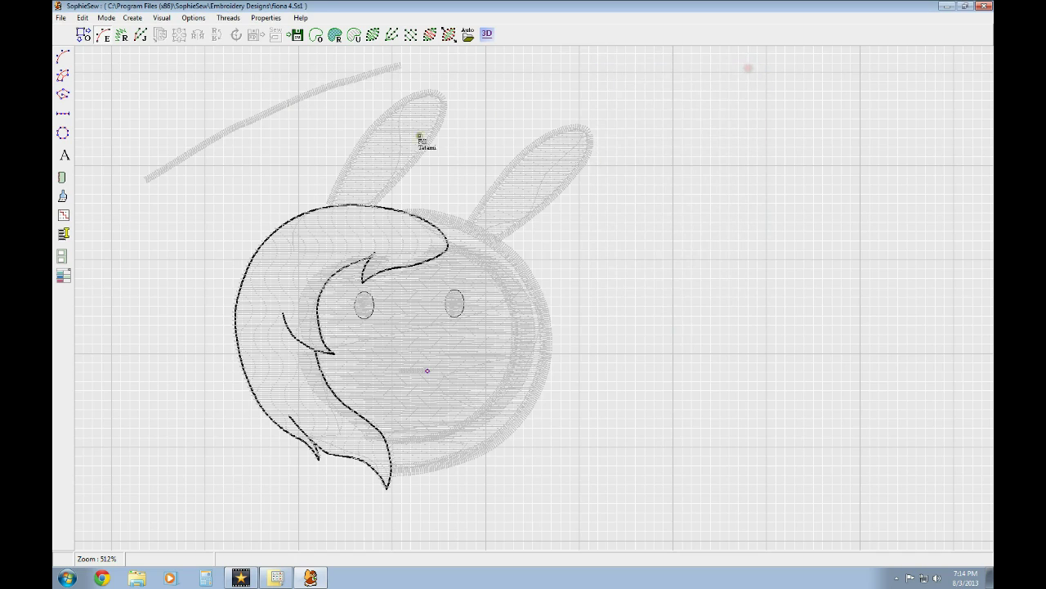
# - Compare the narrowed line's stitching with the left ear's outline by selecting each in turn
pyautogui.click(301, 99)
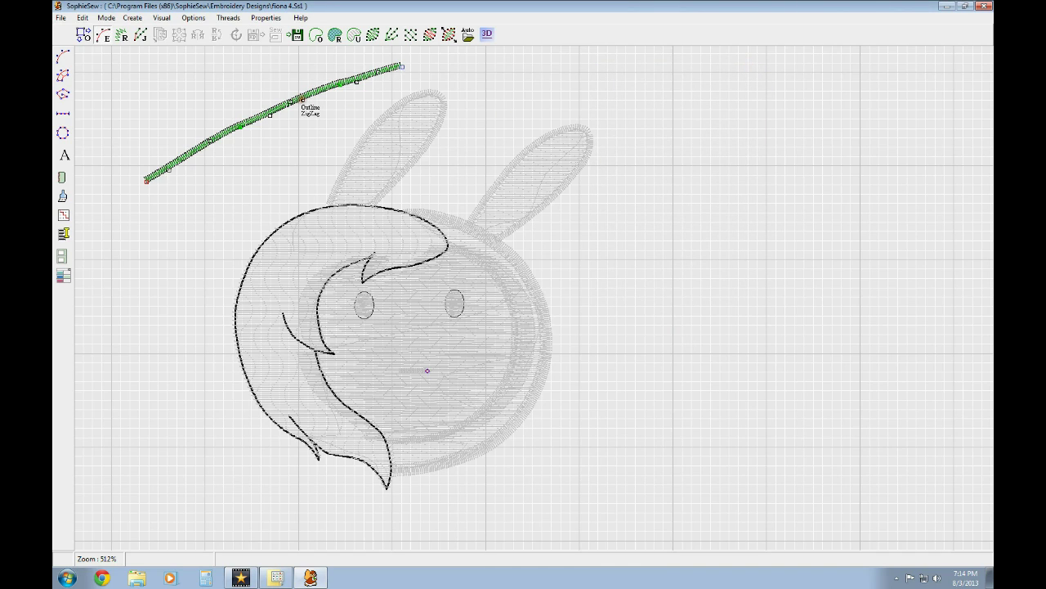
pyautogui.click(365, 154)
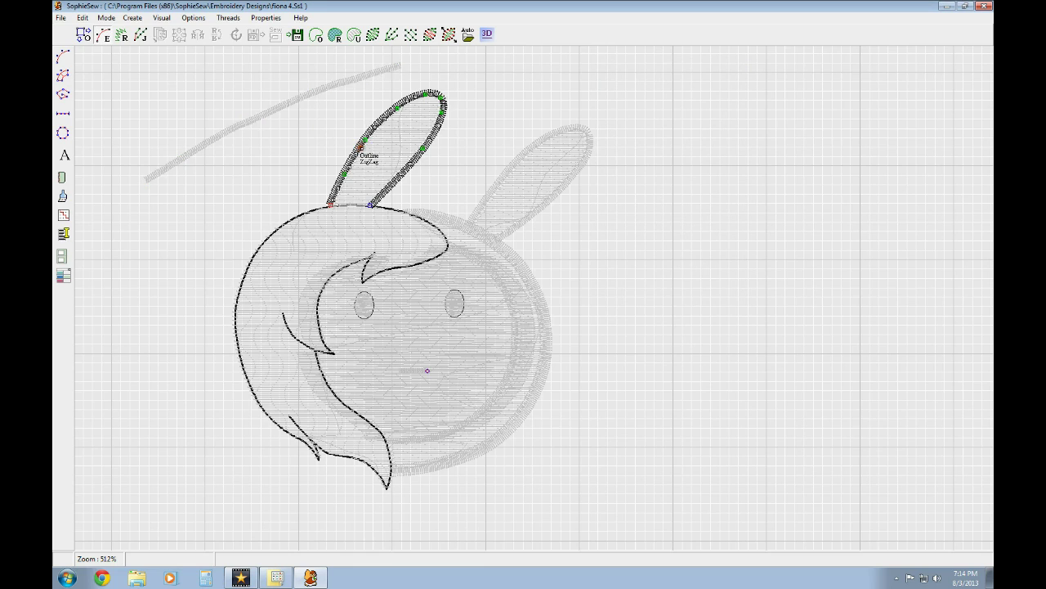
pyautogui.click(300, 142)
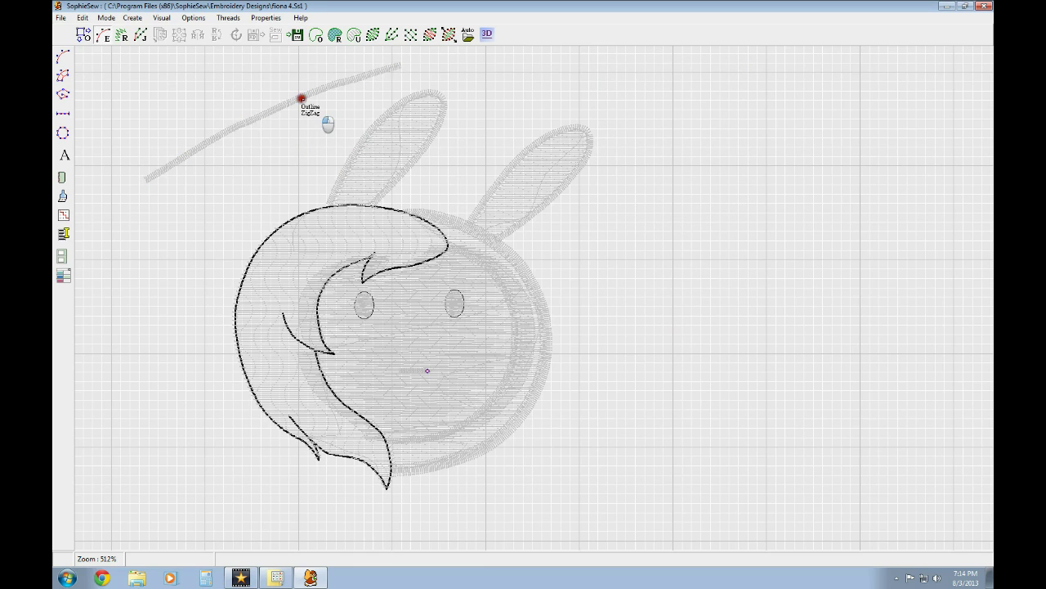
pyautogui.click(301, 99)
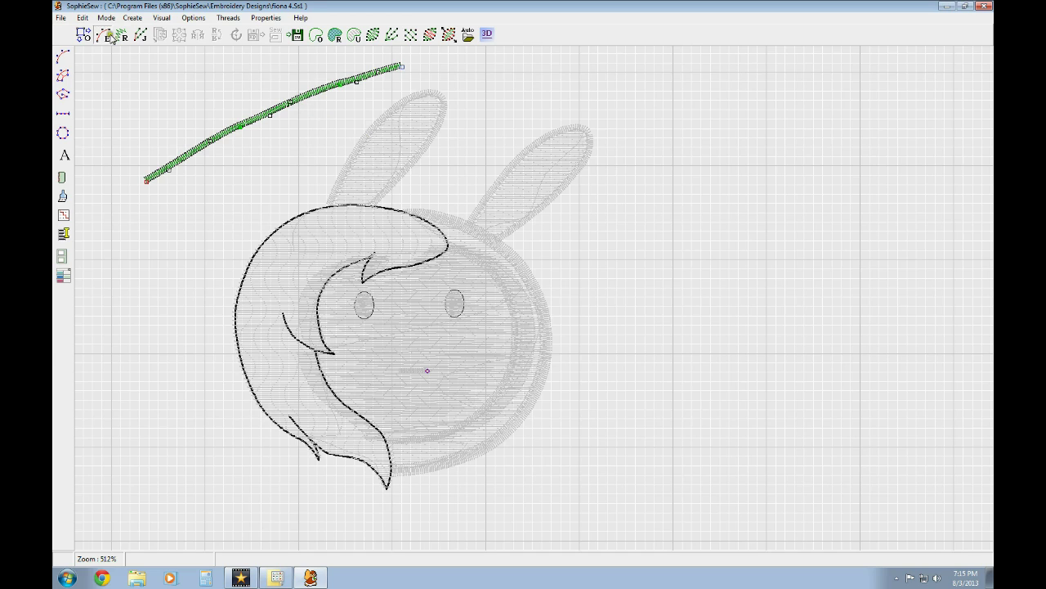
# - Switch to object mode and delete the green practice line above the left ear
pyautogui.click(84, 34)
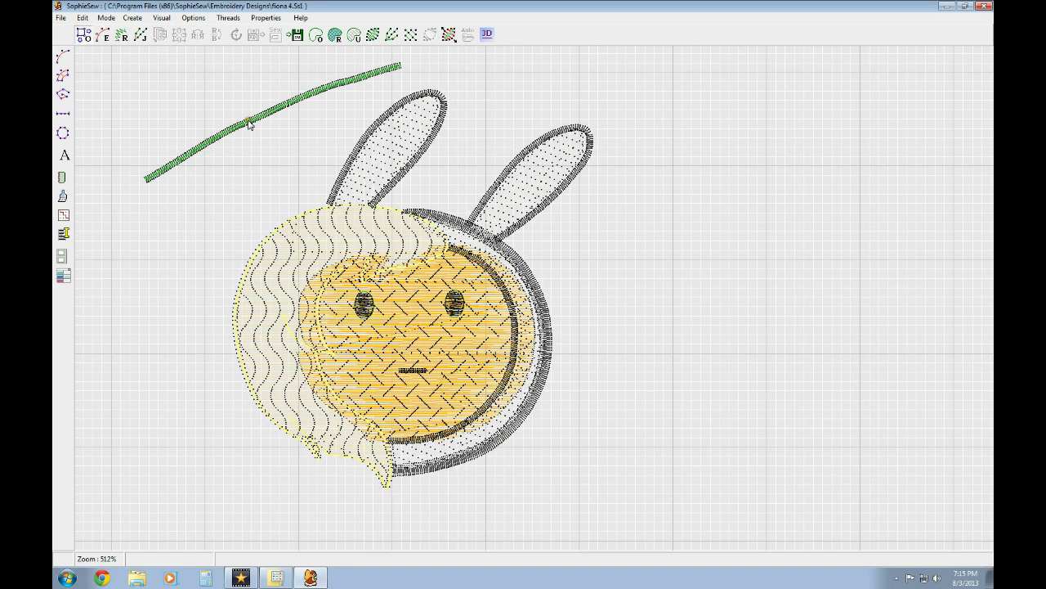
pyautogui.click(337, 84)
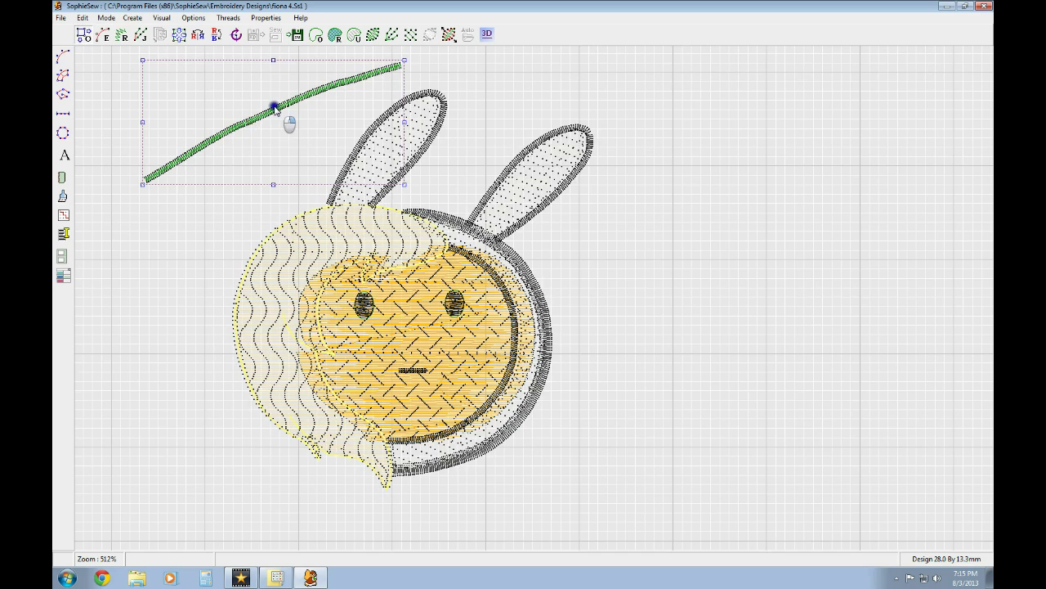
pyautogui.rightClick(276, 107)
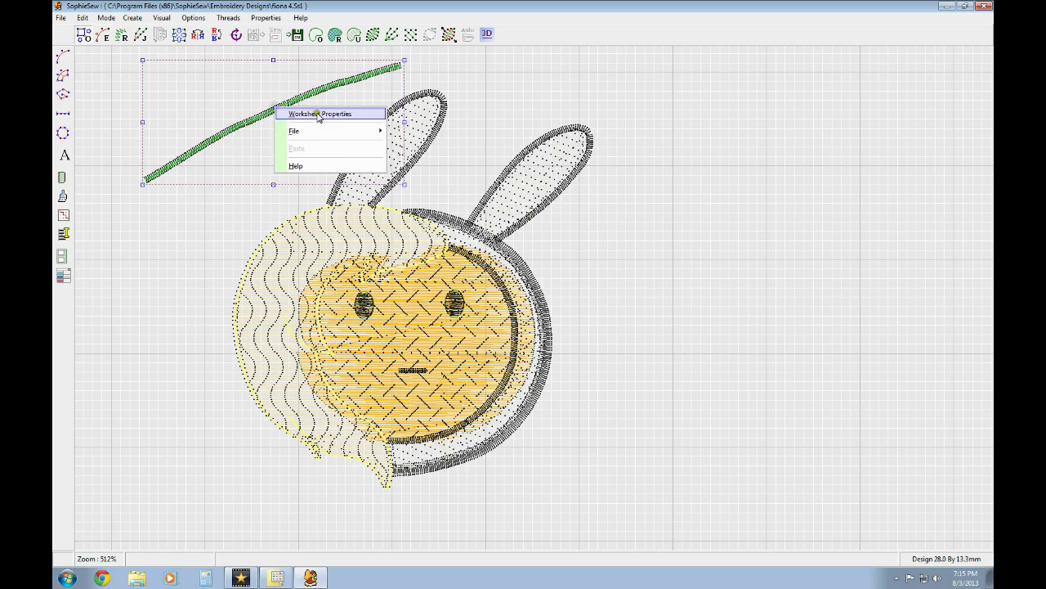
pyautogui.rightClick(228, 136)
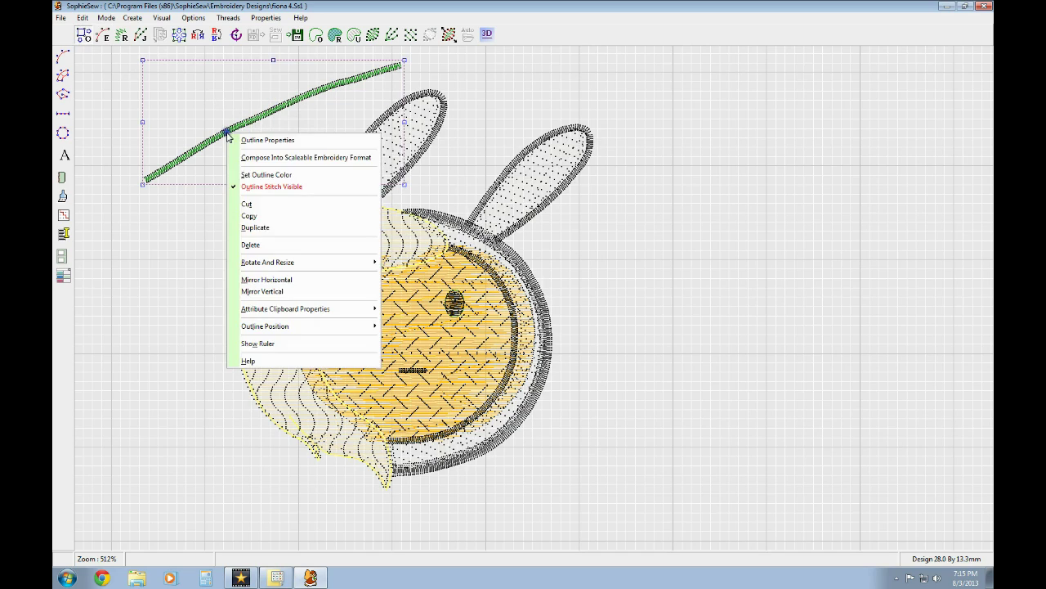
pyautogui.click(266, 246)
pyautogui.click(475, 328)
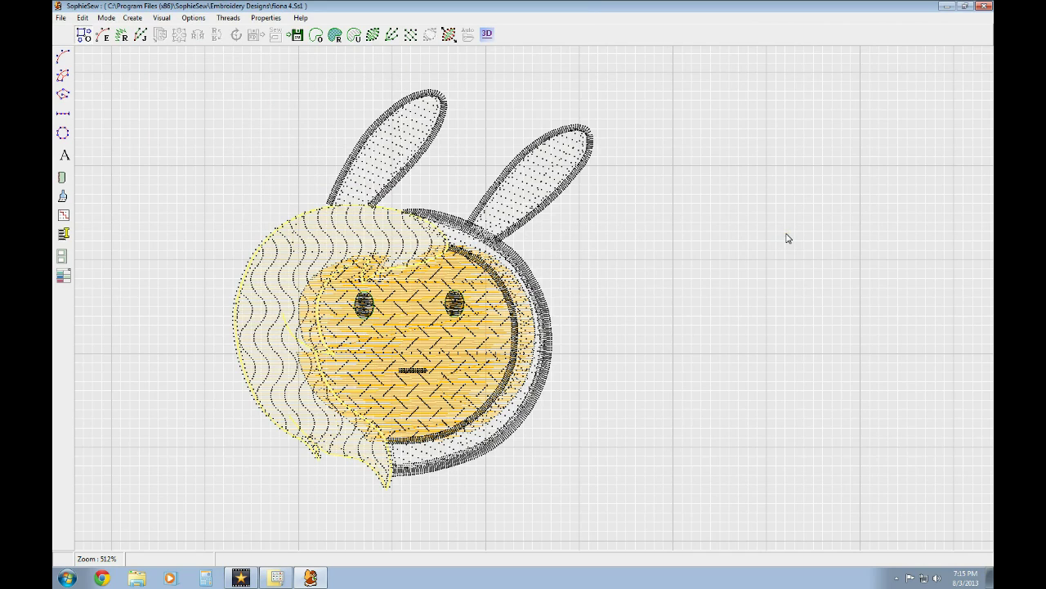
# - Return to edit mode and examine the stitch style of the left ear's fill in Object Properties
pyautogui.hotkey('ctrl', 'a')
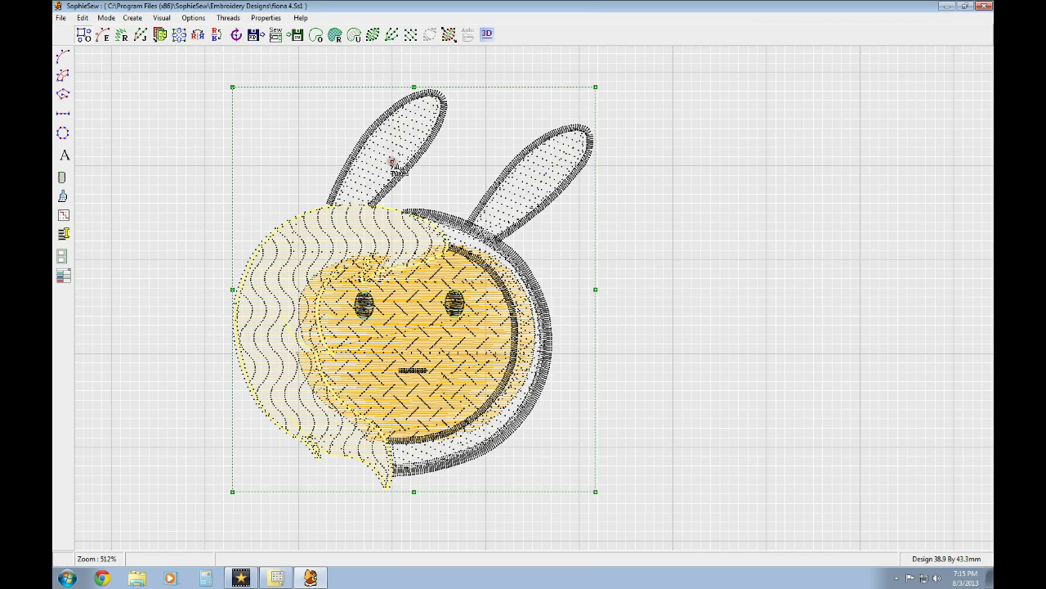
pyautogui.click(102, 34)
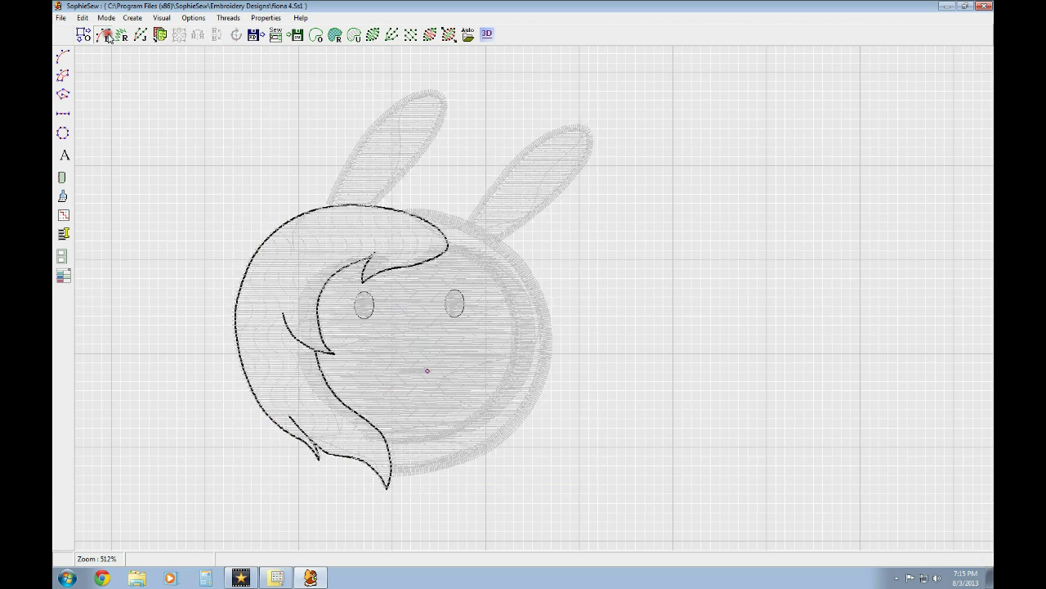
pyautogui.click(388, 156)
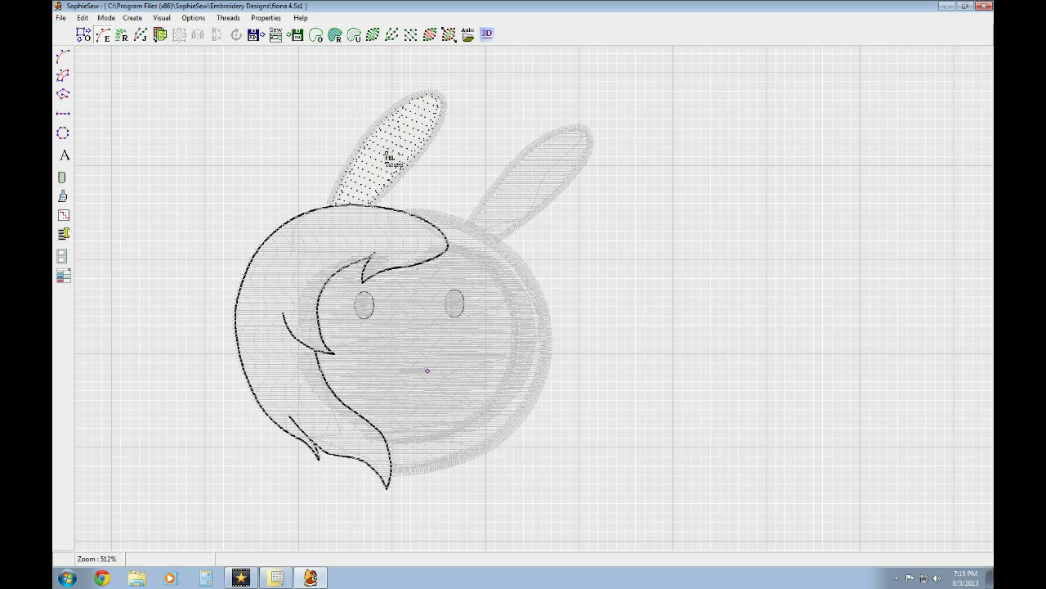
pyautogui.rightClick(387, 154)
pyautogui.click(423, 161)
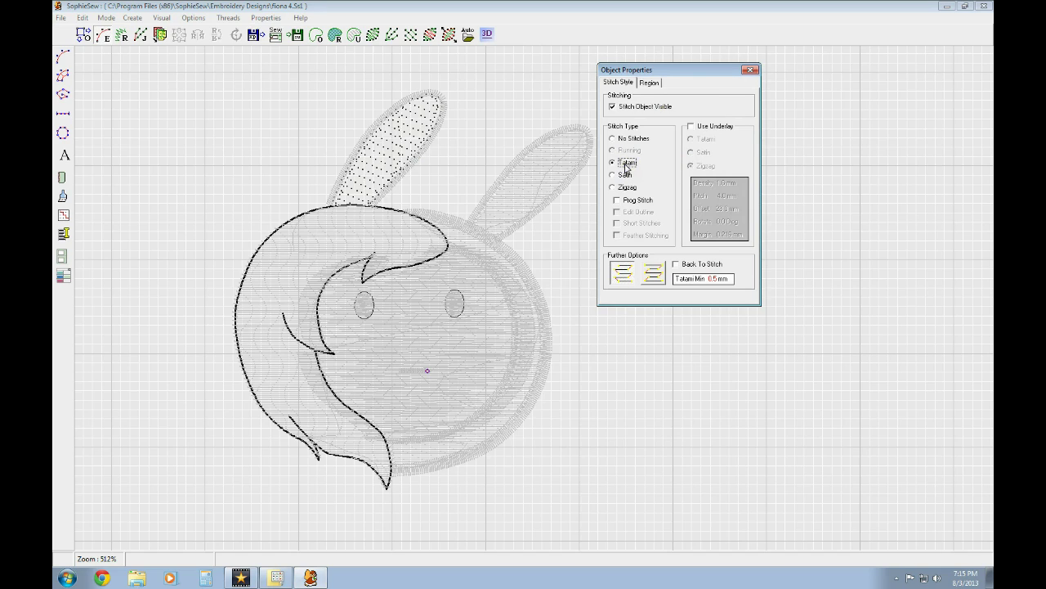
# - Review the left ear fill's region stitching attributes, including density, rotation, compensation, stitch pitch and offset, and close the dialog
pyautogui.click(652, 84)
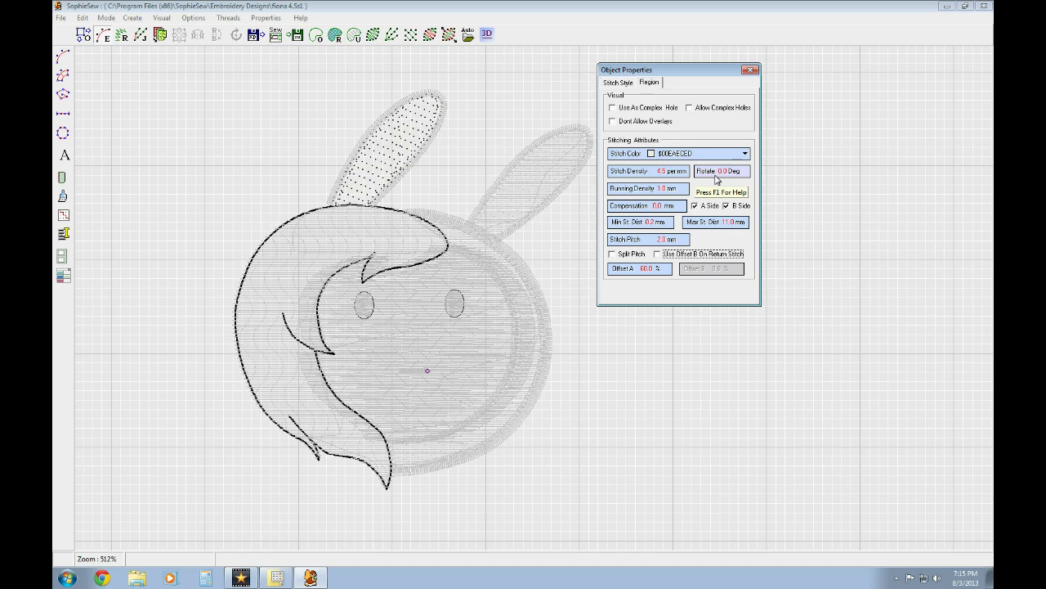
pyautogui.click(684, 189)
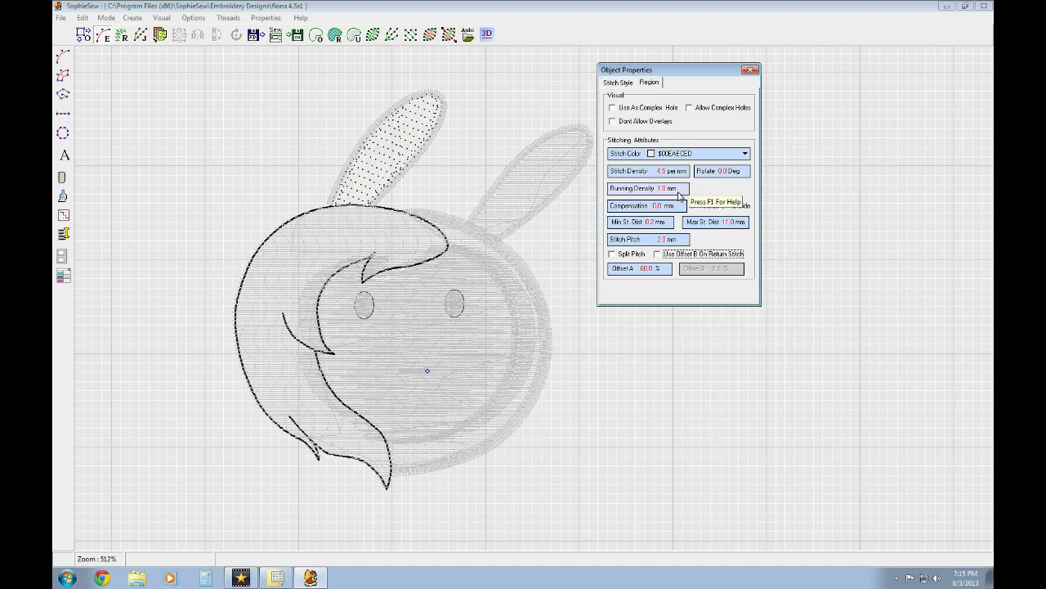
pyautogui.click(669, 207)
pyautogui.click(717, 224)
pyautogui.click(678, 242)
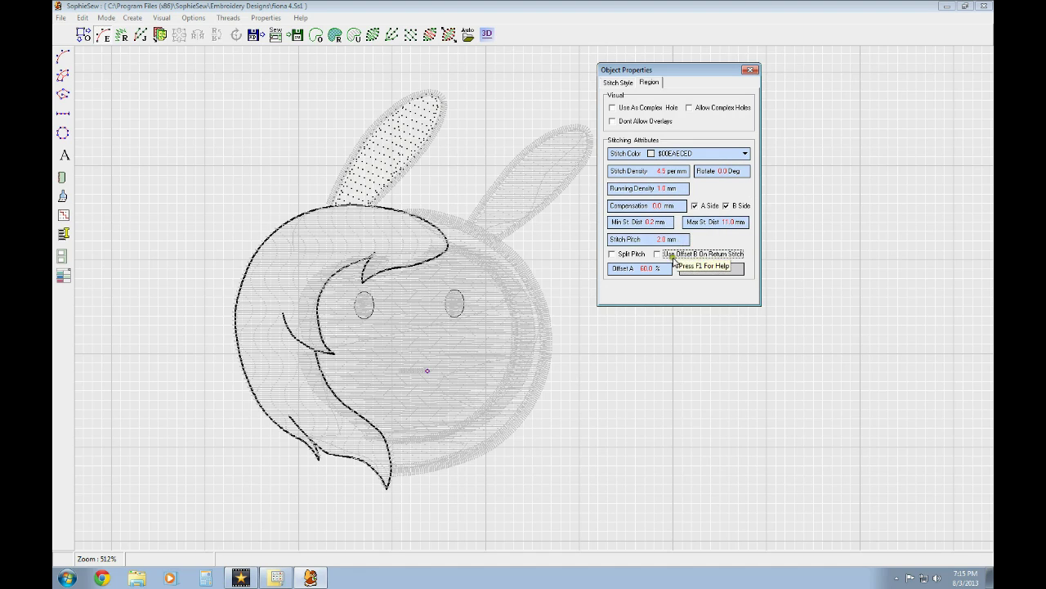
pyautogui.click(660, 270)
pyautogui.click(401, 154)
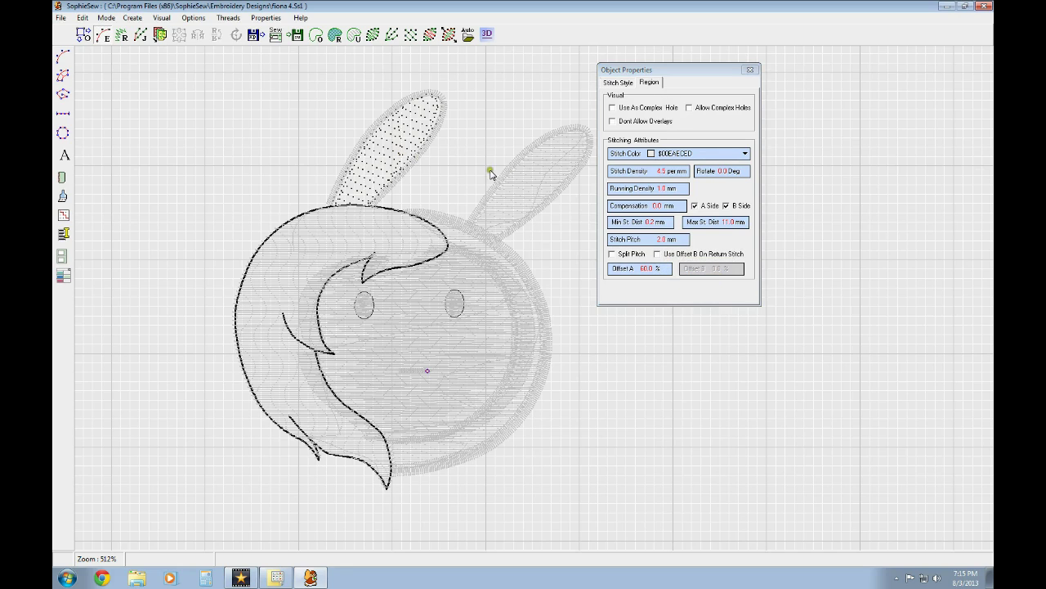
pyautogui.click(738, 86)
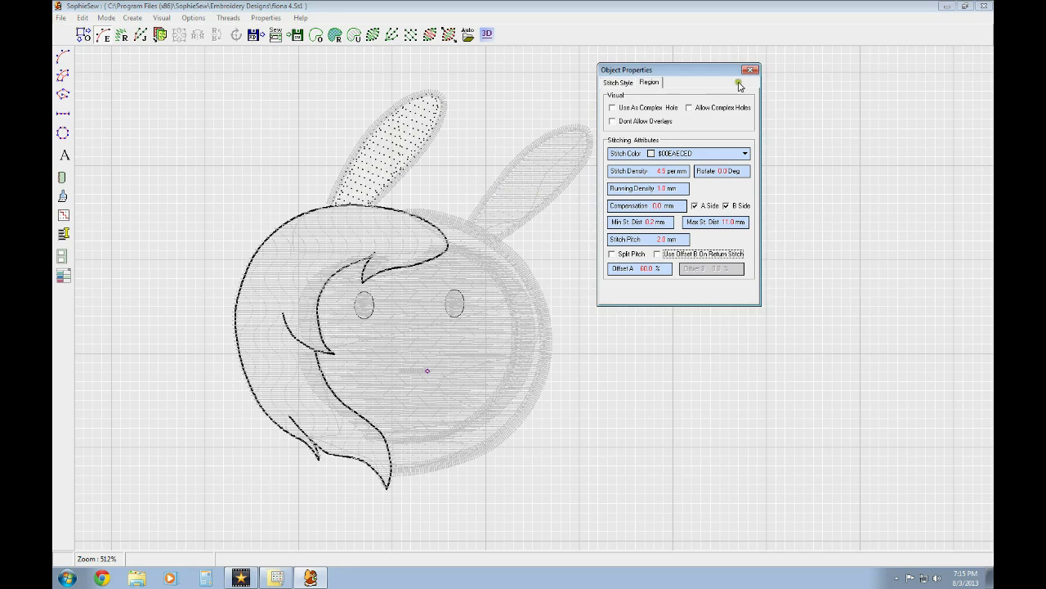
pyautogui.click(742, 72)
pyautogui.click(617, 281)
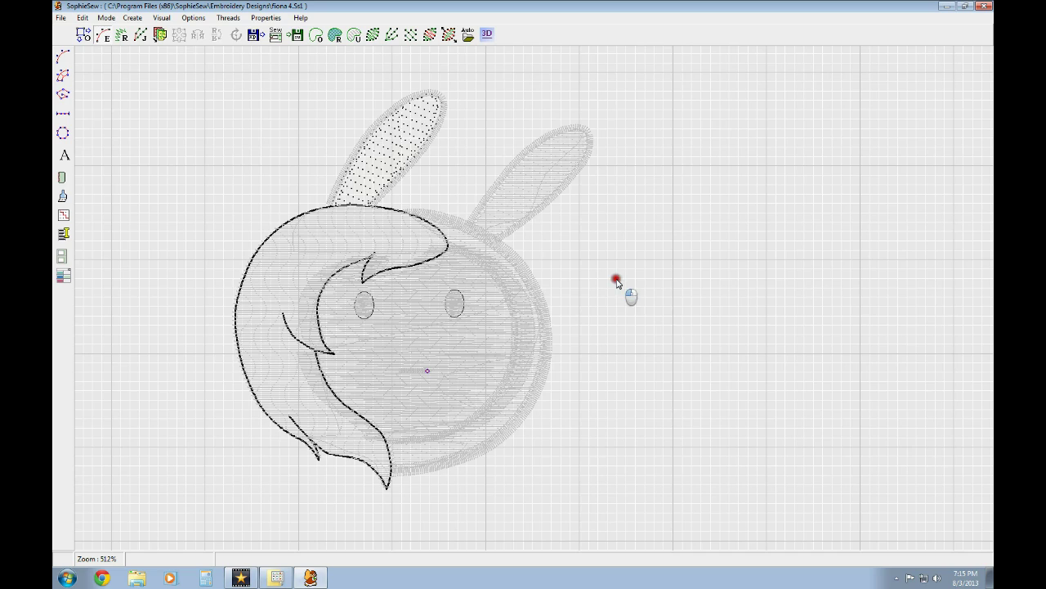
# - Review the stitch style and outline attributes of the hood's outer outline in Object Properties, and close the dialog
pyautogui.click(522, 271)
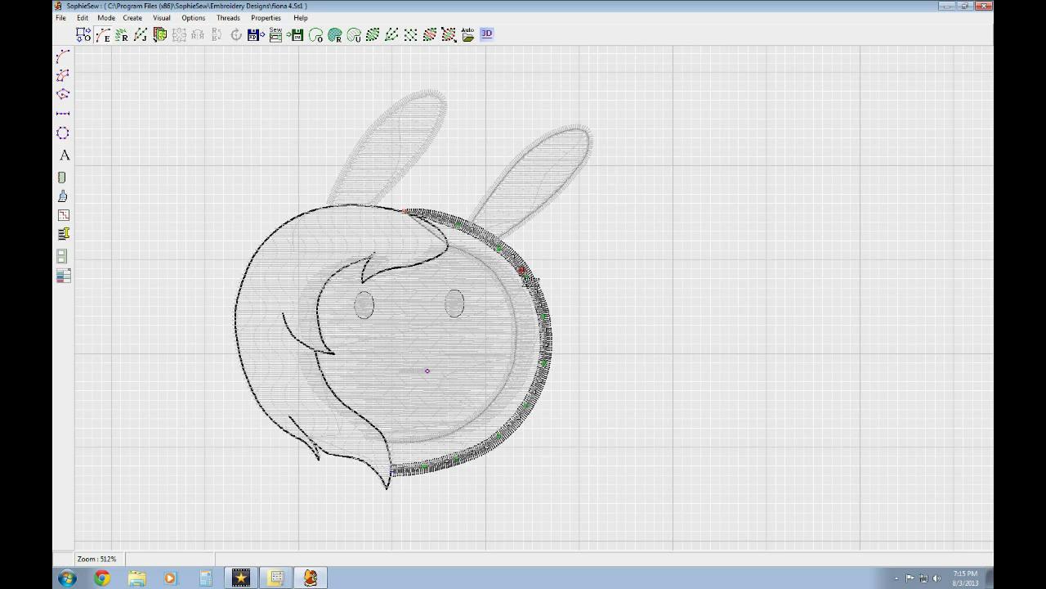
pyautogui.rightClick(520, 268)
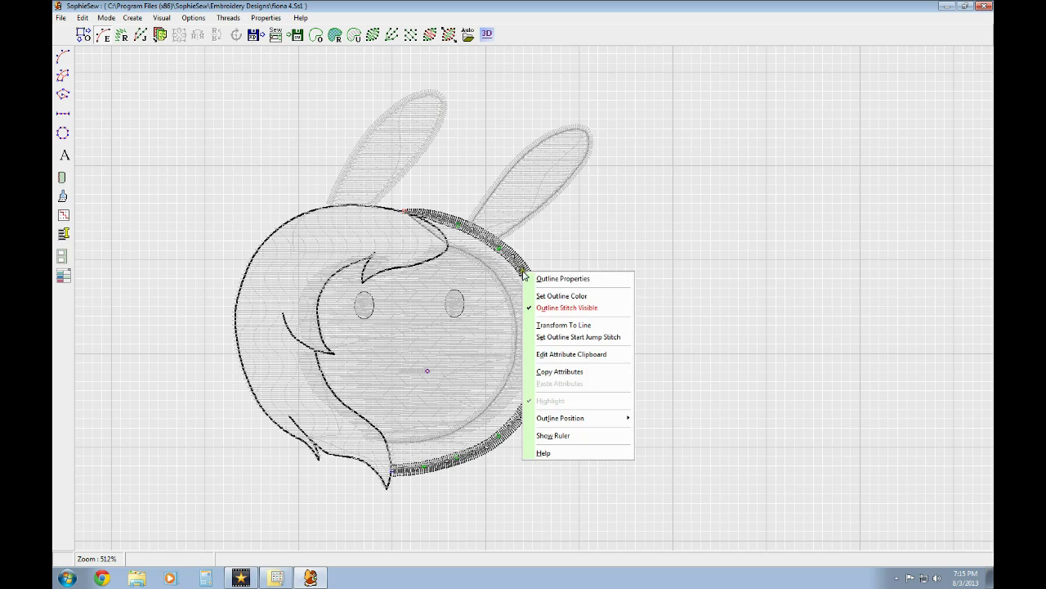
pyautogui.click(579, 285)
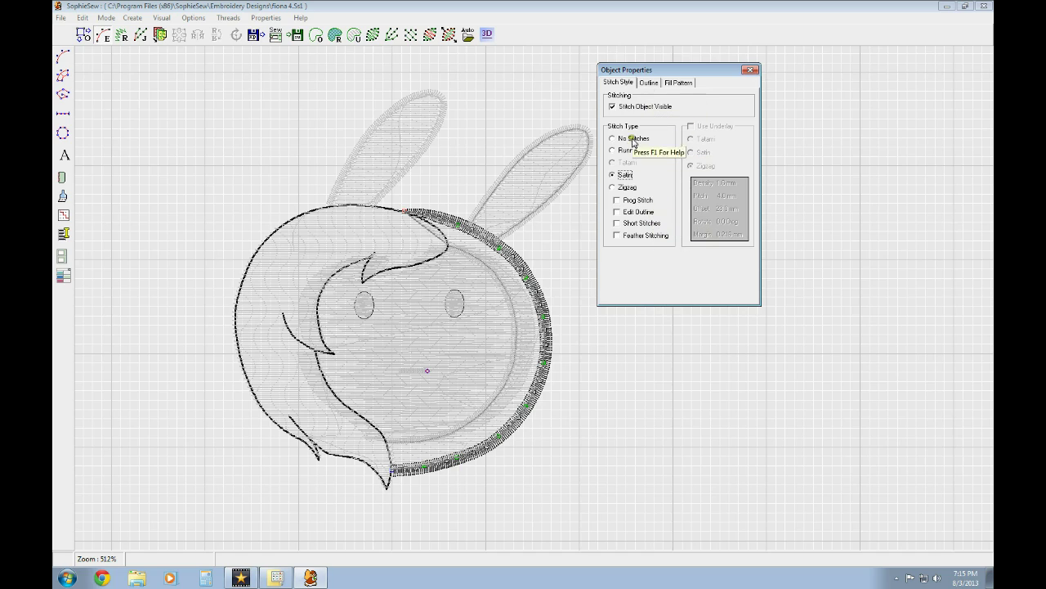
pyautogui.click(649, 83)
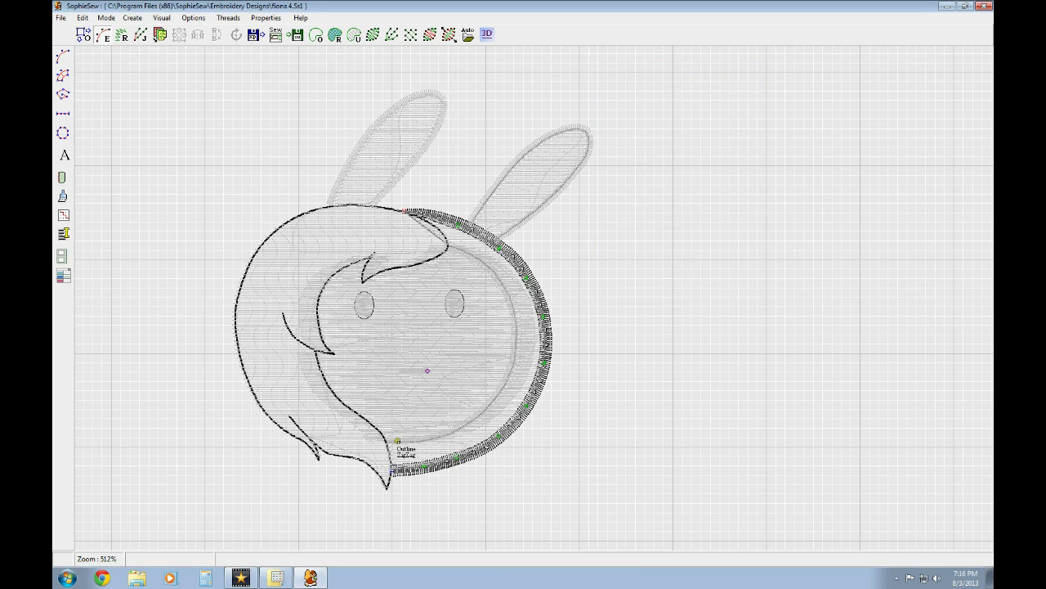
# - Review the stitch style and outline stitch attributes of the hood's inner outline in Object Properties
pyautogui.rightClick(398, 442)
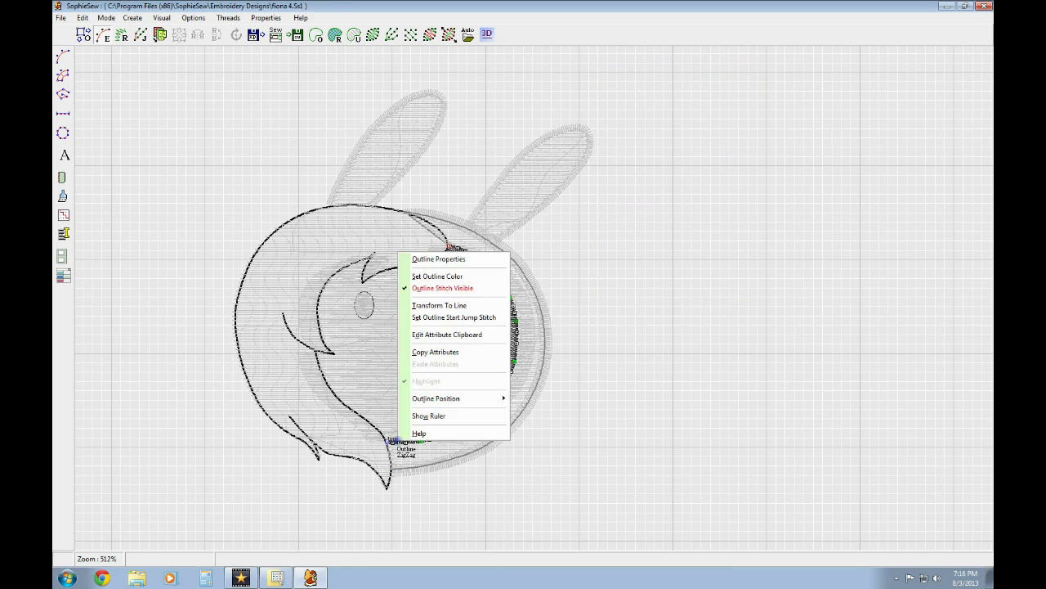
pyautogui.click(484, 260)
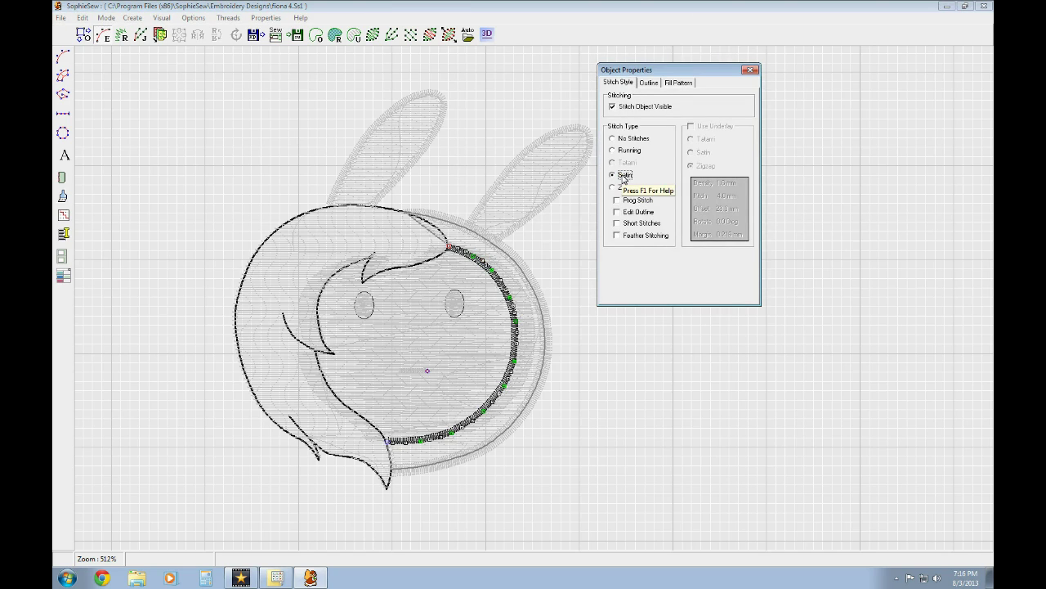
pyautogui.click(649, 83)
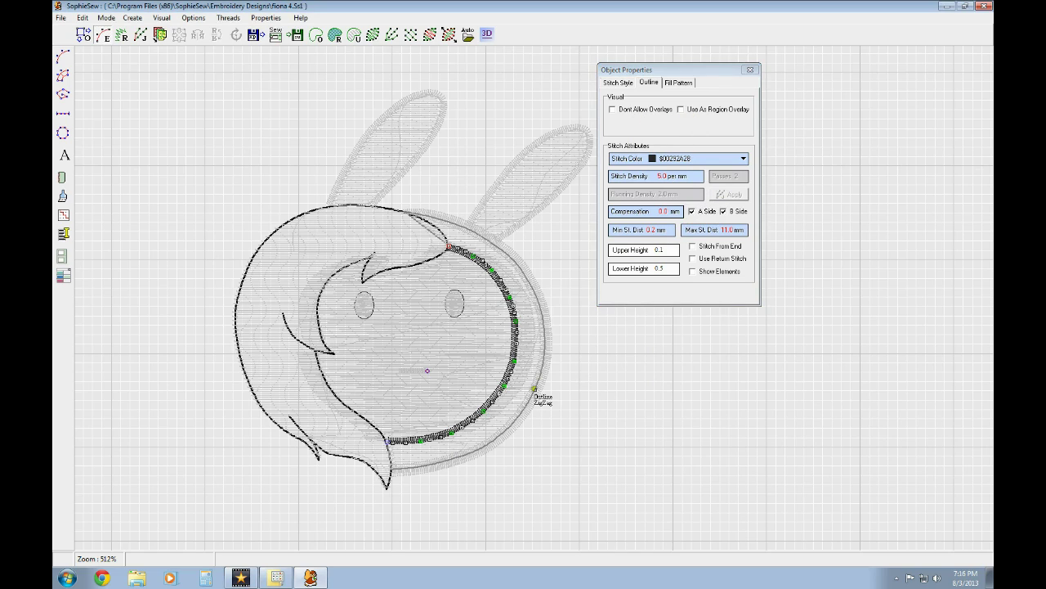
# - Review the stitch style and region stitching attributes of the hood's white fill, and close the dialog
pyautogui.click(522, 360)
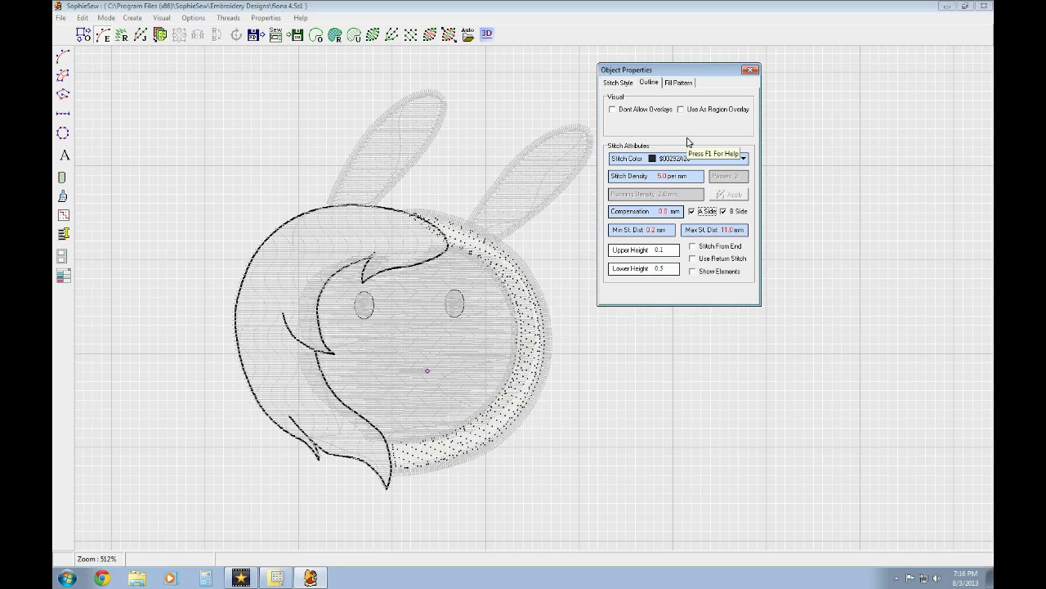
pyautogui.rightClick(518, 394)
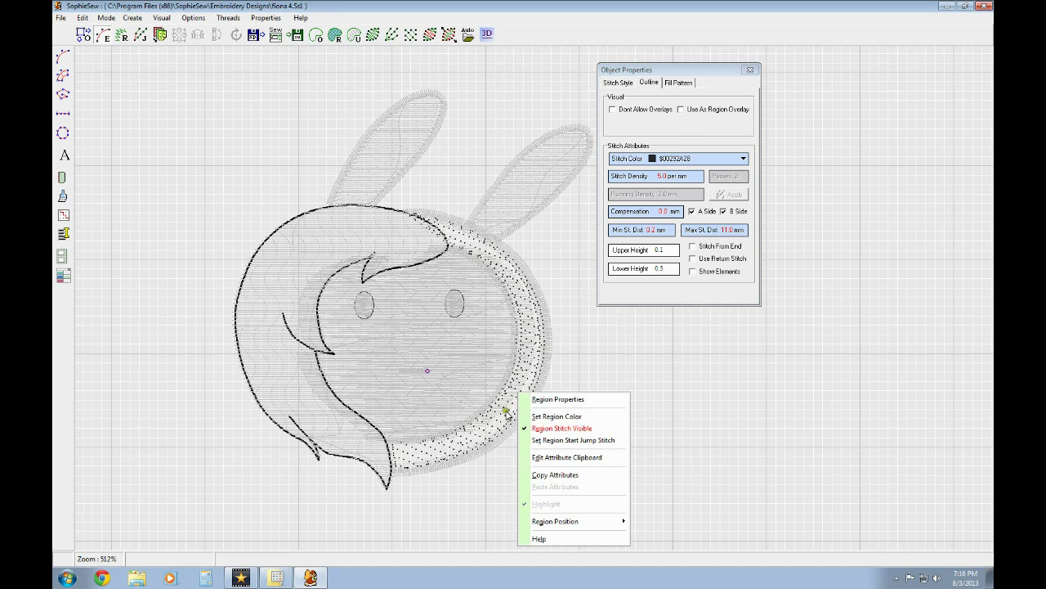
pyautogui.click(535, 399)
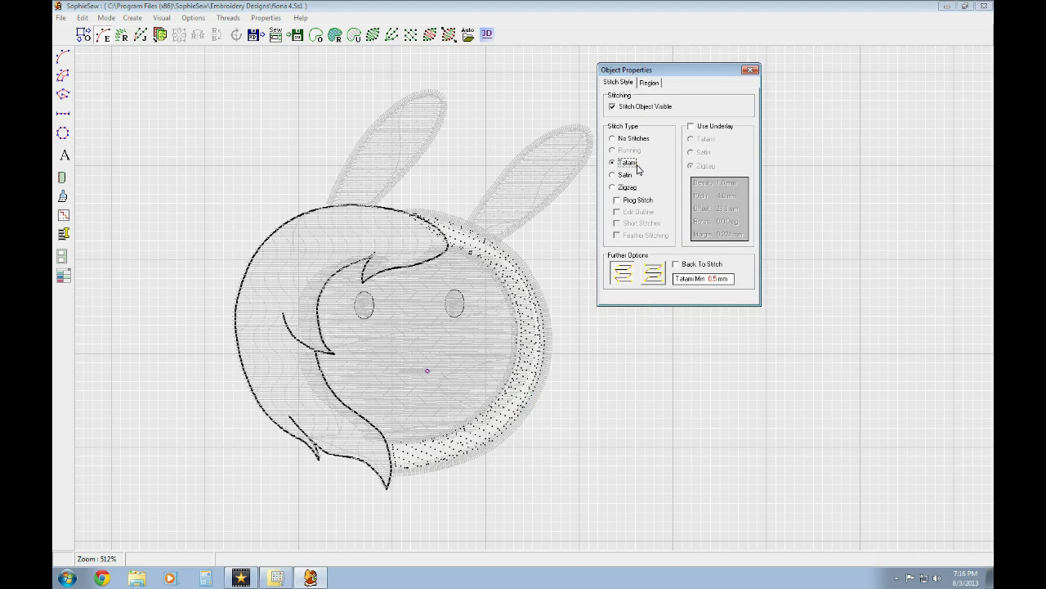
pyautogui.click(648, 83)
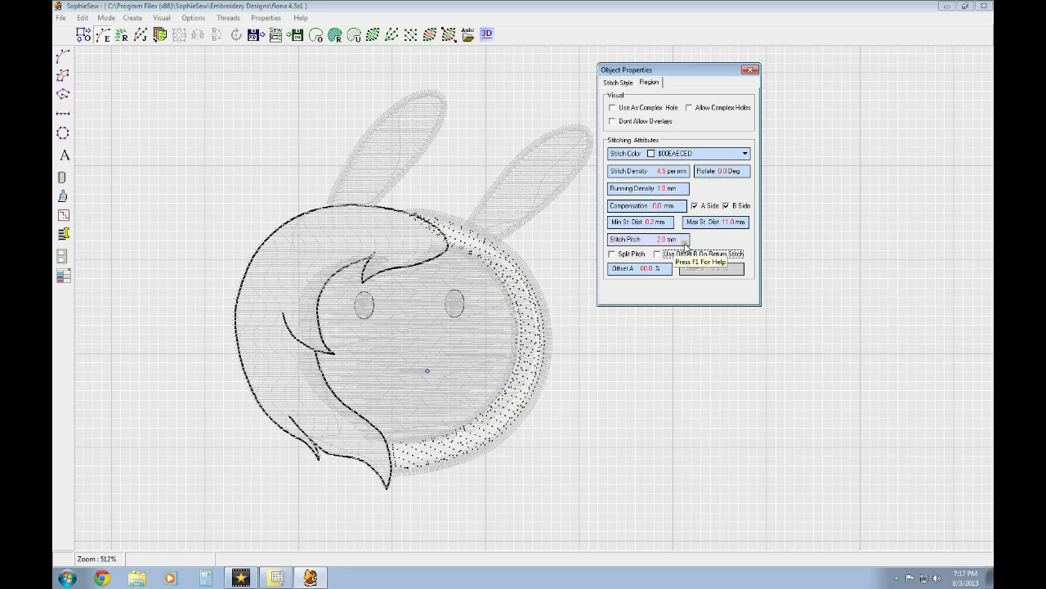
pyautogui.click(754, 70)
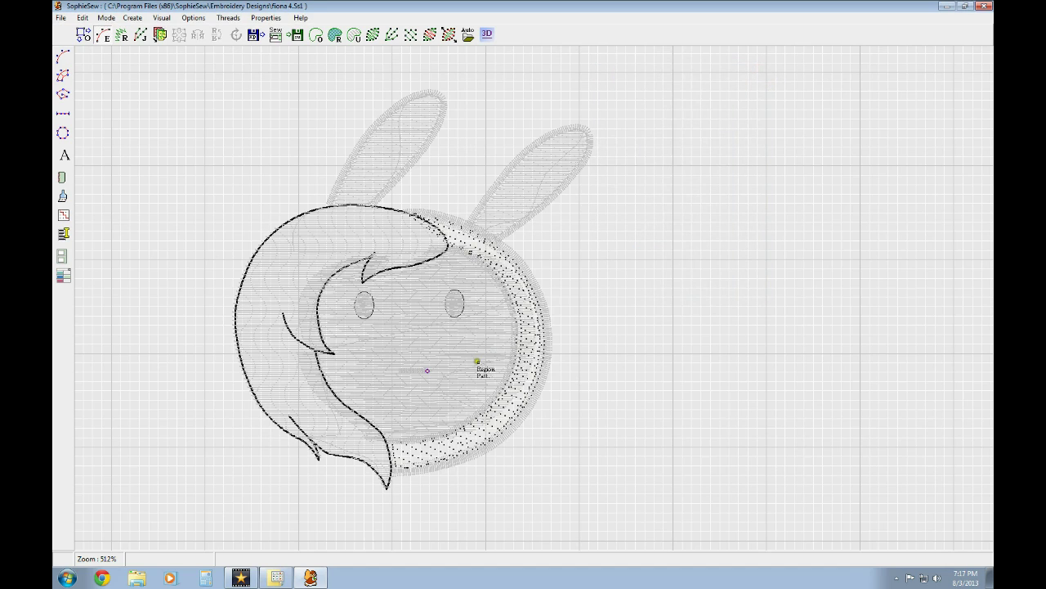
# - Examine the face fill's stitch style, region stitching attributes and programmed stitch pattern settings in Object Properties
pyautogui.click(476, 360)
pyautogui.rightClick(478, 361)
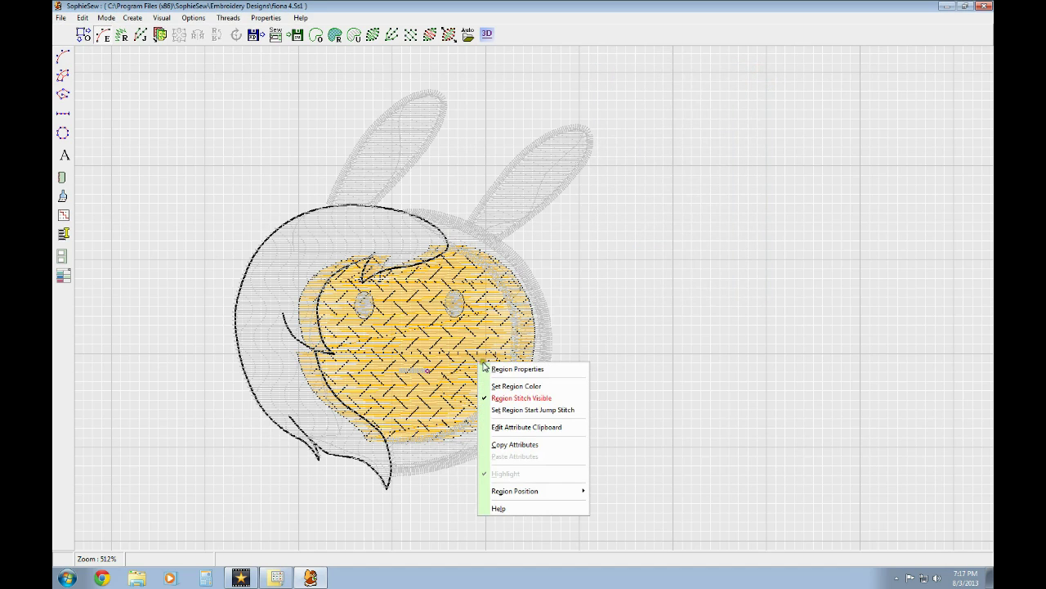
pyautogui.click(572, 369)
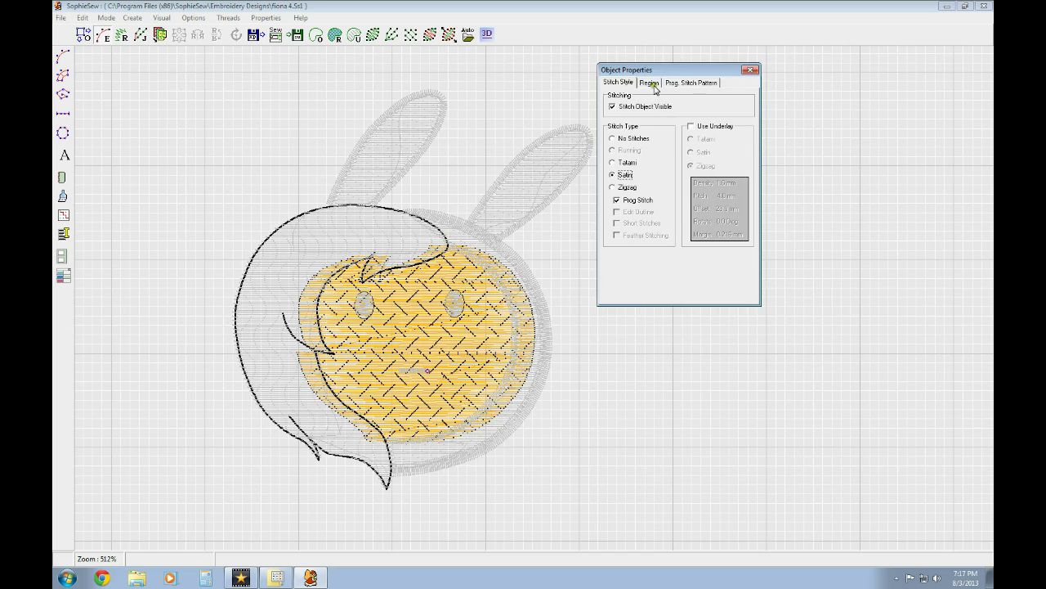
pyautogui.click(652, 85)
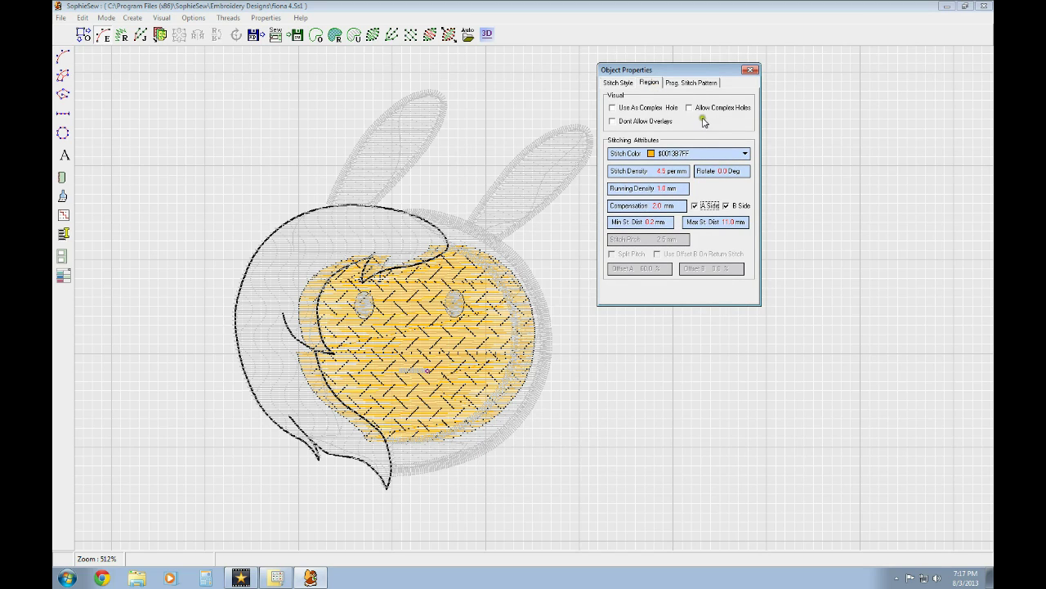
pyautogui.click(621, 84)
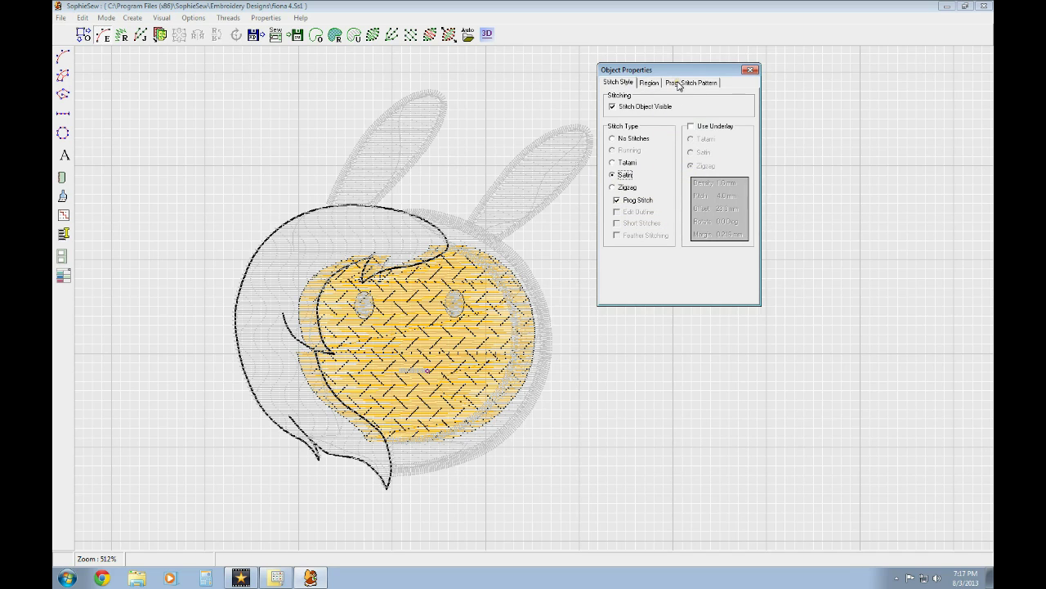
pyautogui.click(650, 83)
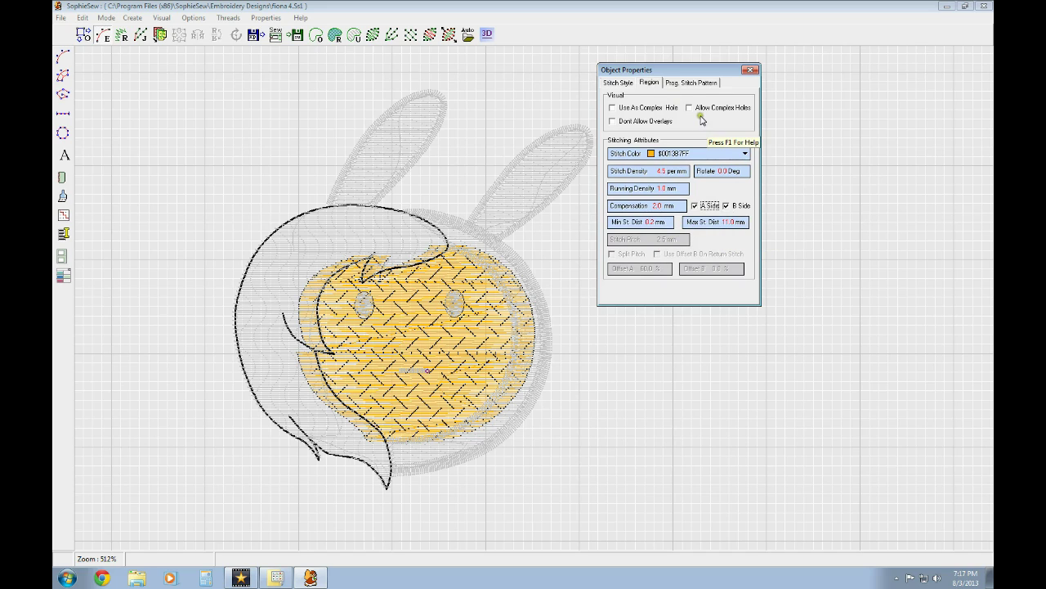
pyautogui.click(679, 83)
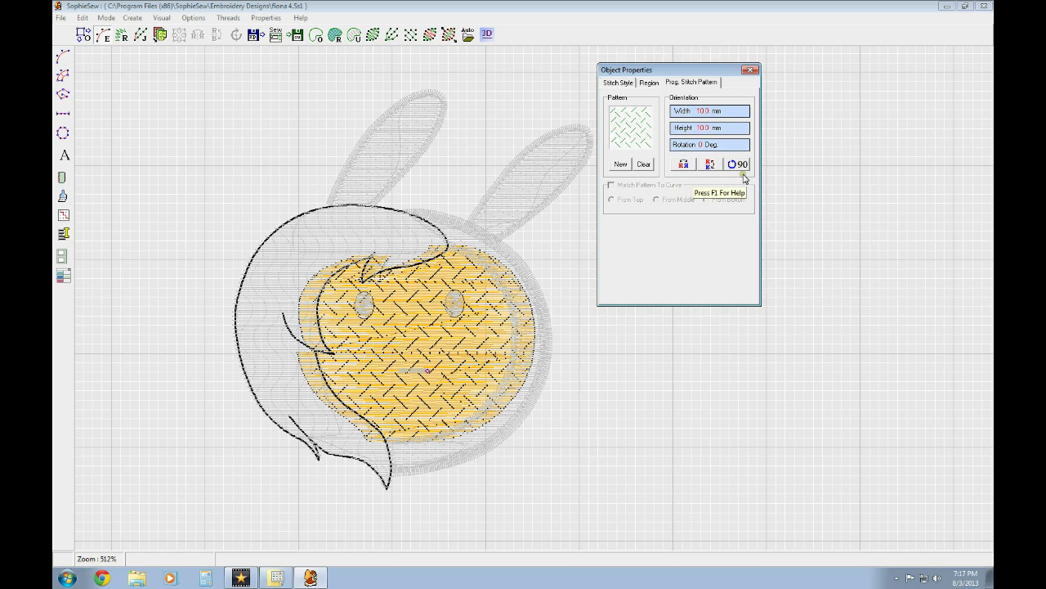
# - Browse the available programmed stitch patterns for the face fill without choosing one, and close the viewer and the properties dialog
pyautogui.click(622, 165)
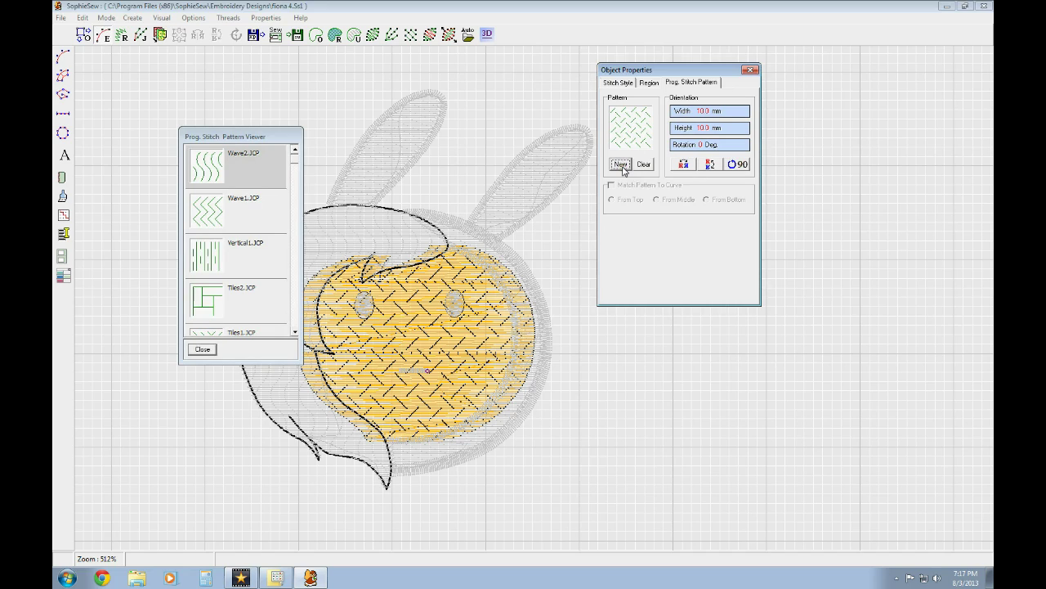
pyautogui.scroll(-1, 243, 278)
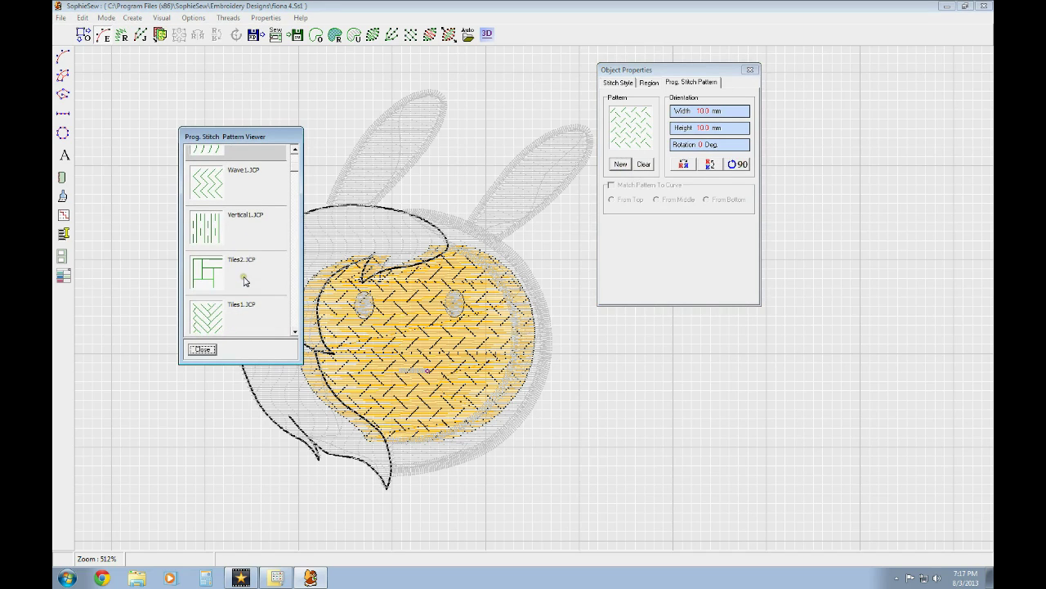
pyautogui.scroll(-2, 243, 281)
pyautogui.scroll(2, 242, 282)
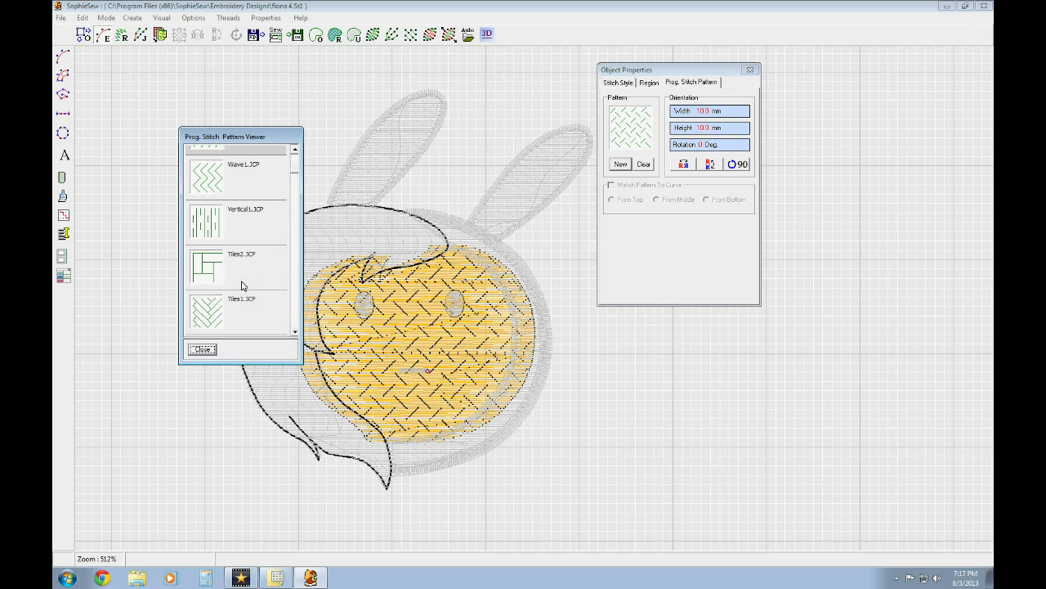
pyautogui.scroll(1, 242, 286)
pyautogui.click(203, 349)
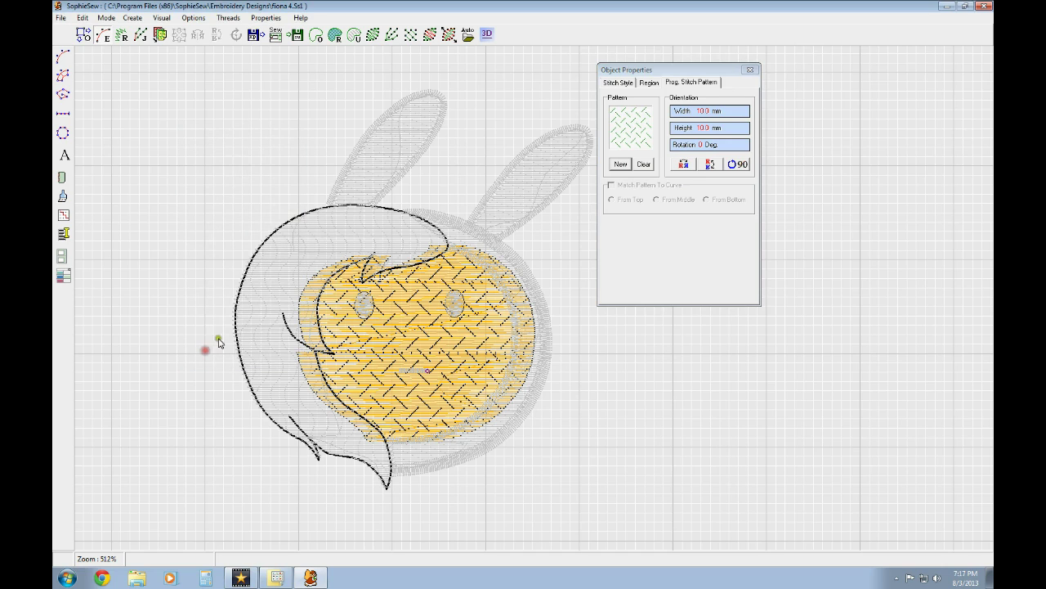
pyautogui.click(752, 72)
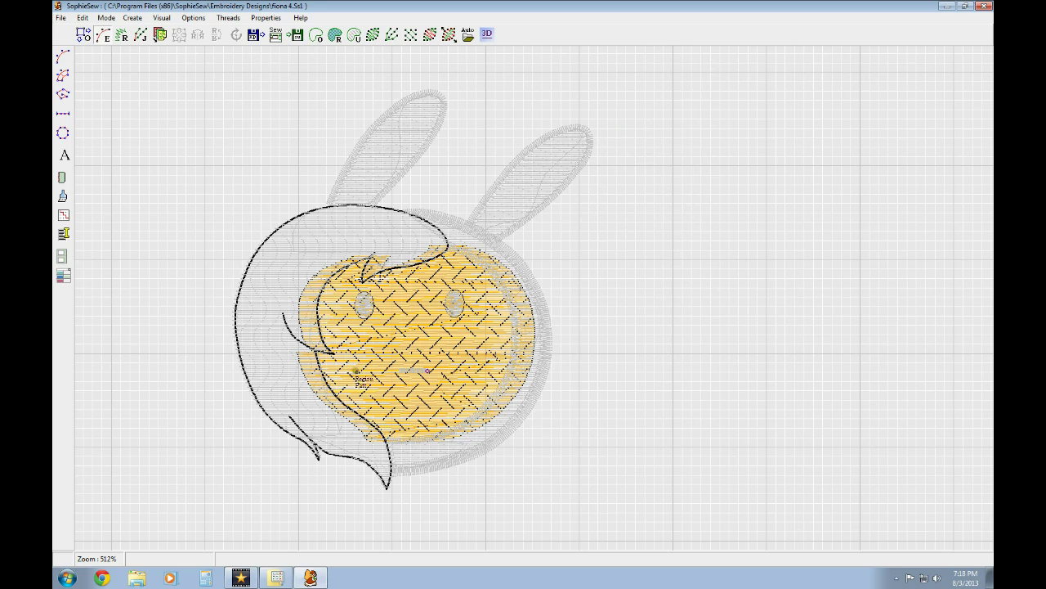
# - Examine the hair fill's stitch style, region stitching attributes and programmed stitch pattern in Object Properties
pyautogui.click(357, 237)
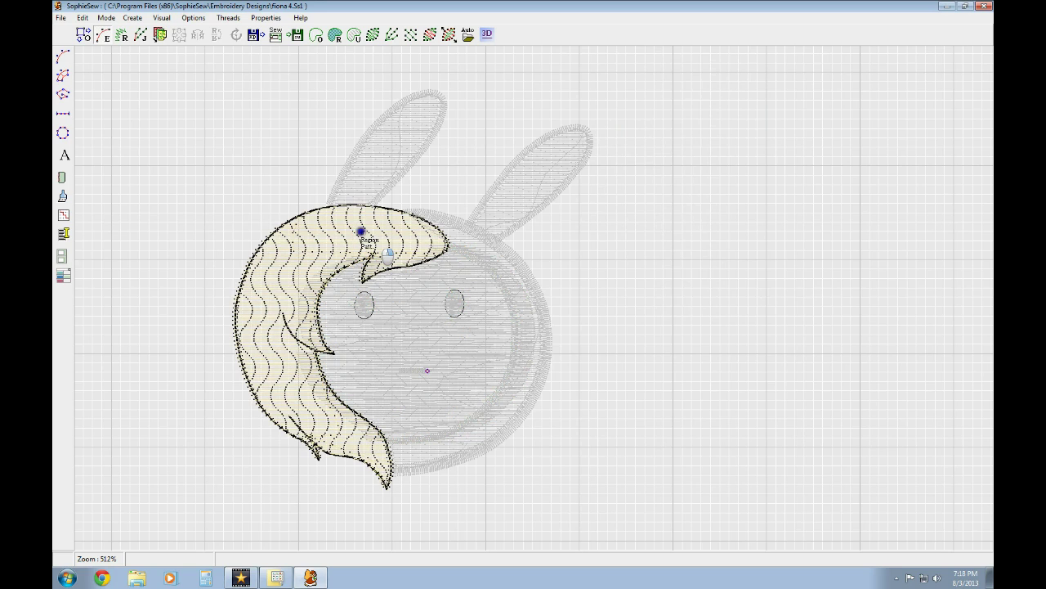
pyautogui.rightClick(360, 233)
pyautogui.click(384, 237)
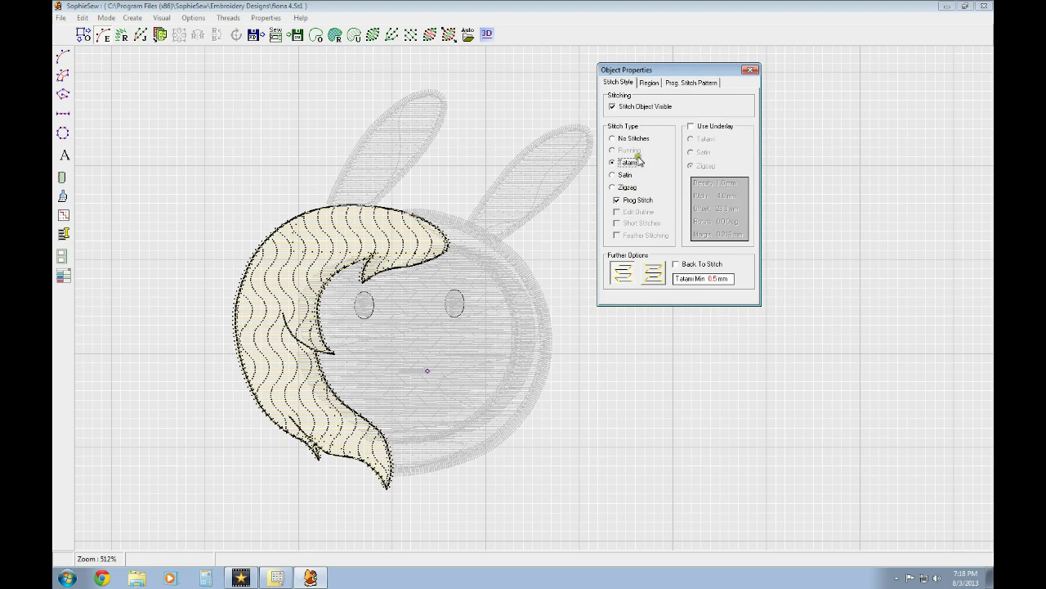
pyautogui.click(650, 84)
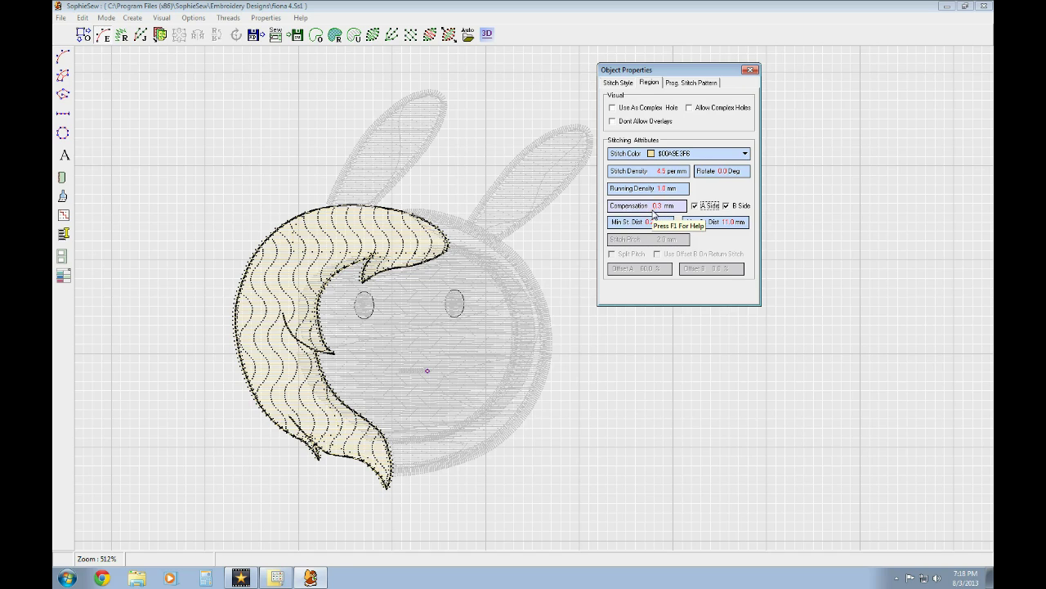
pyautogui.click(694, 83)
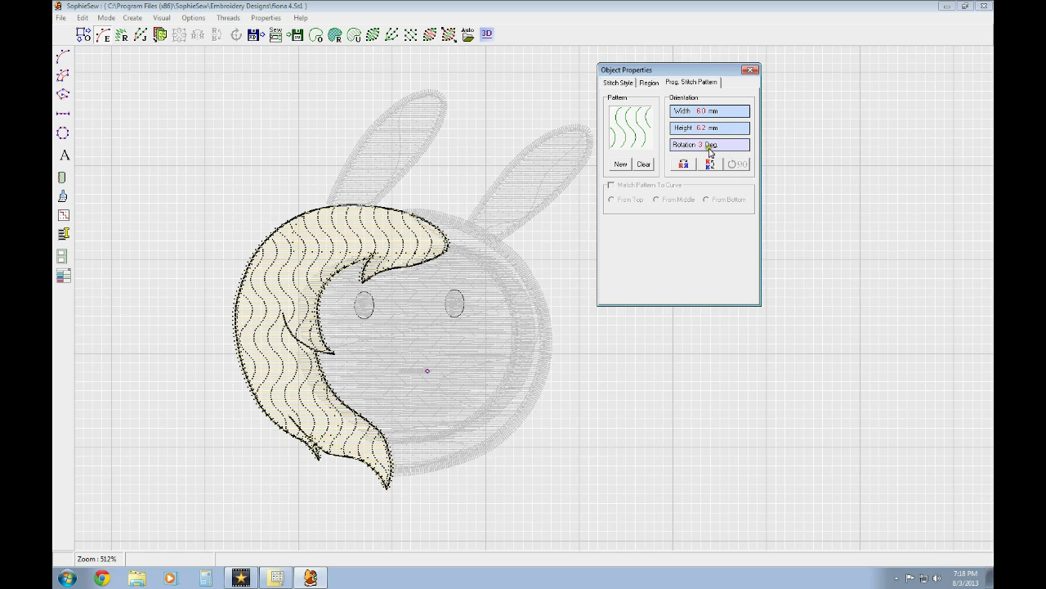
# - Try different rotation angles for the hair fill's wave stitch pattern, and close the properties dialog
pyautogui.scroll(8, 707, 151)
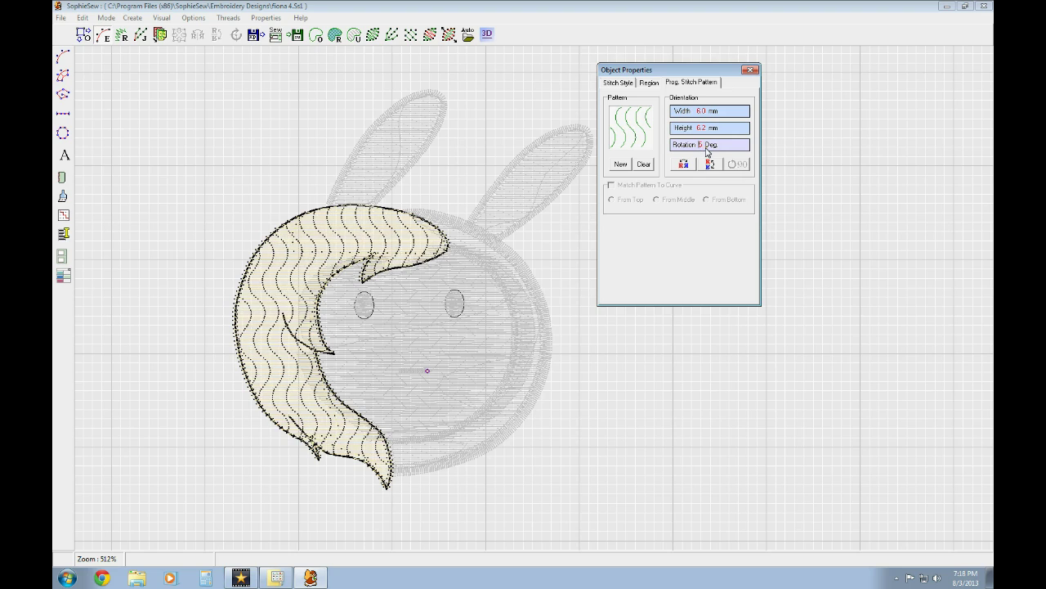
pyautogui.scroll(5, 707, 151)
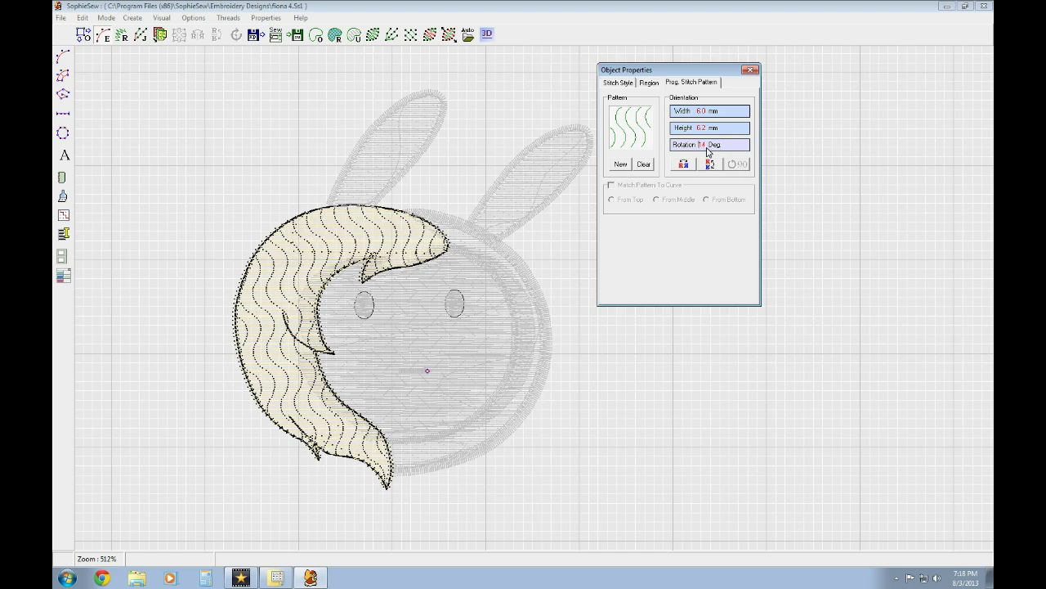
pyautogui.scroll(-9, 708, 151)
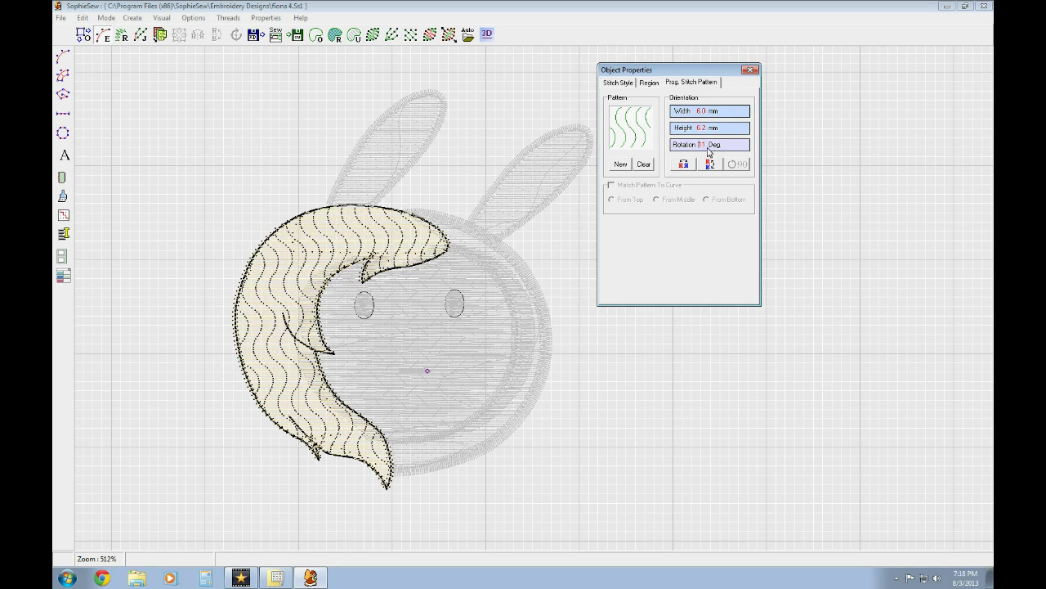
pyautogui.scroll(1, 708, 151)
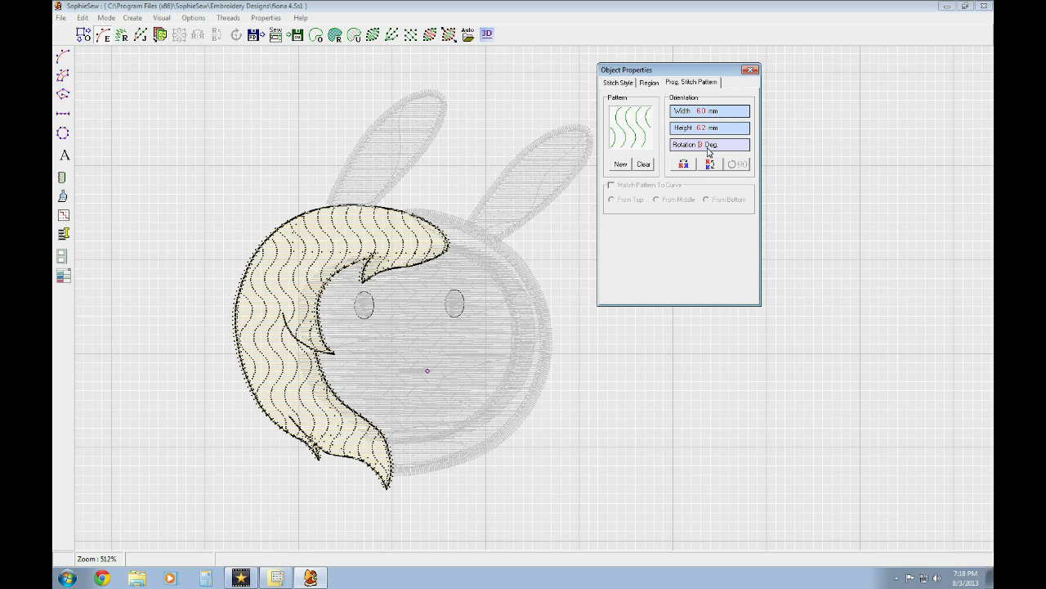
pyautogui.click(749, 70)
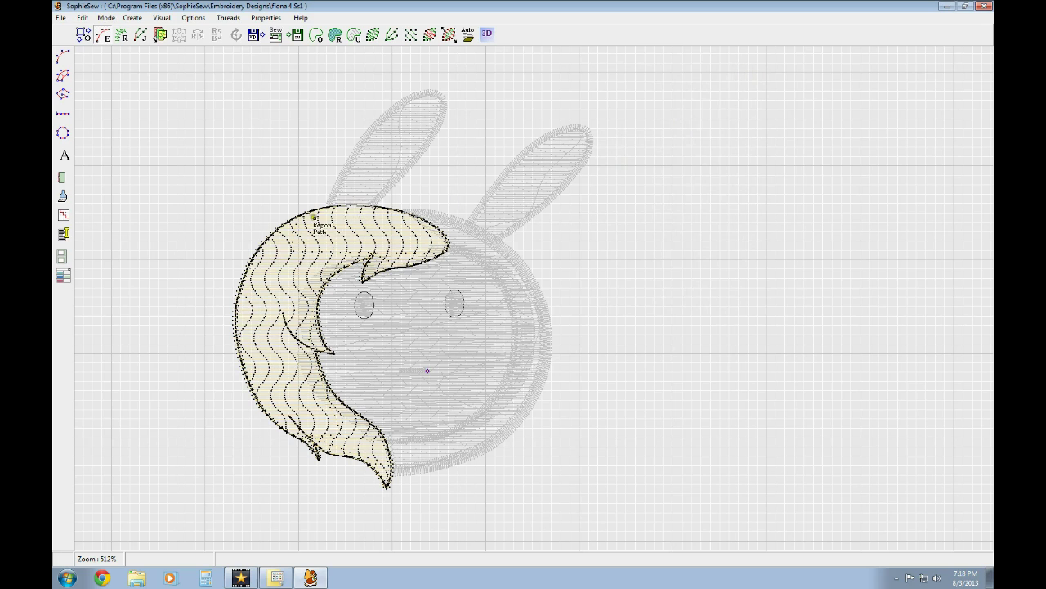
# - Review the stitch style and outline attributes of the hair's outline in Object Properties, and close the dialog
pyautogui.click(300, 216)
pyautogui.rightClick(302, 216)
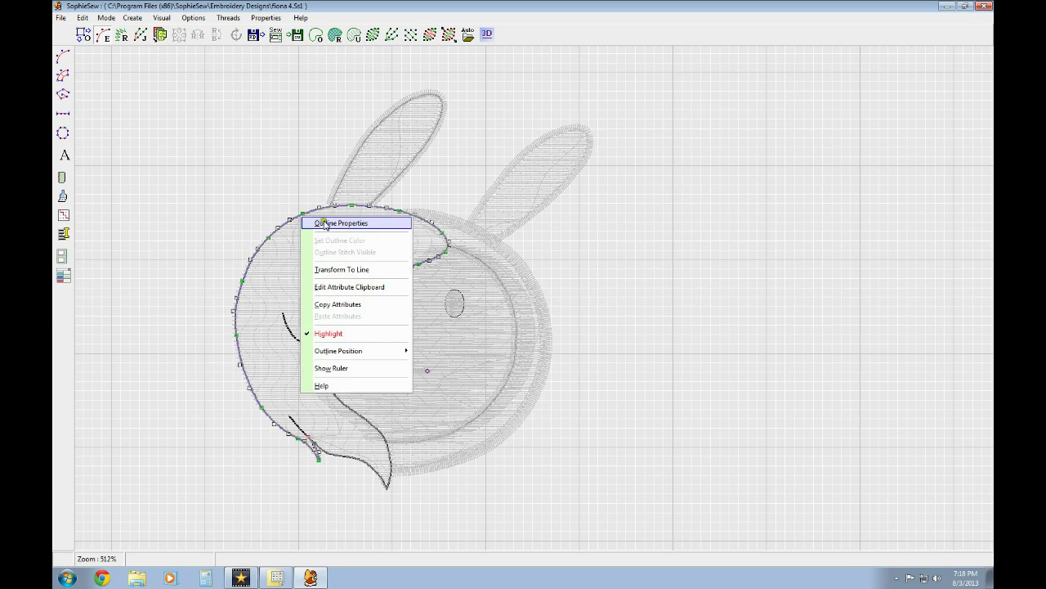
pyautogui.click(342, 224)
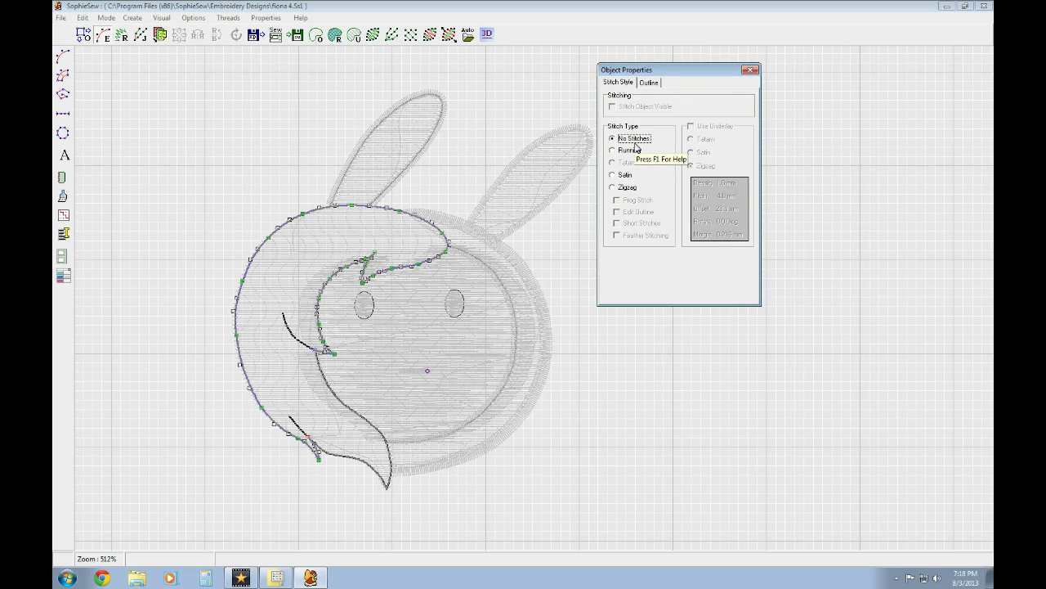
pyautogui.click(649, 83)
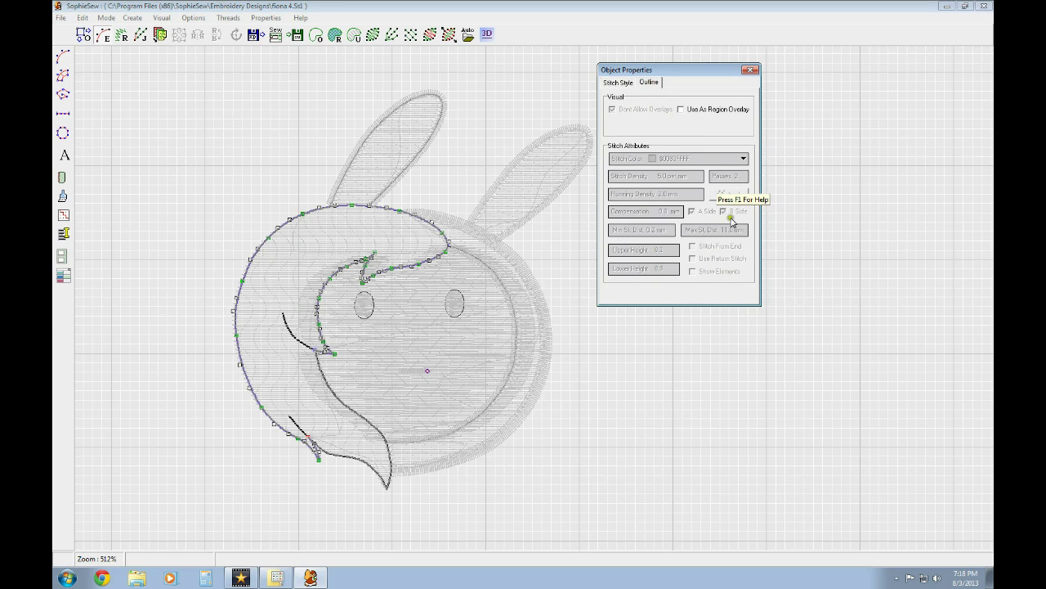
pyautogui.click(750, 69)
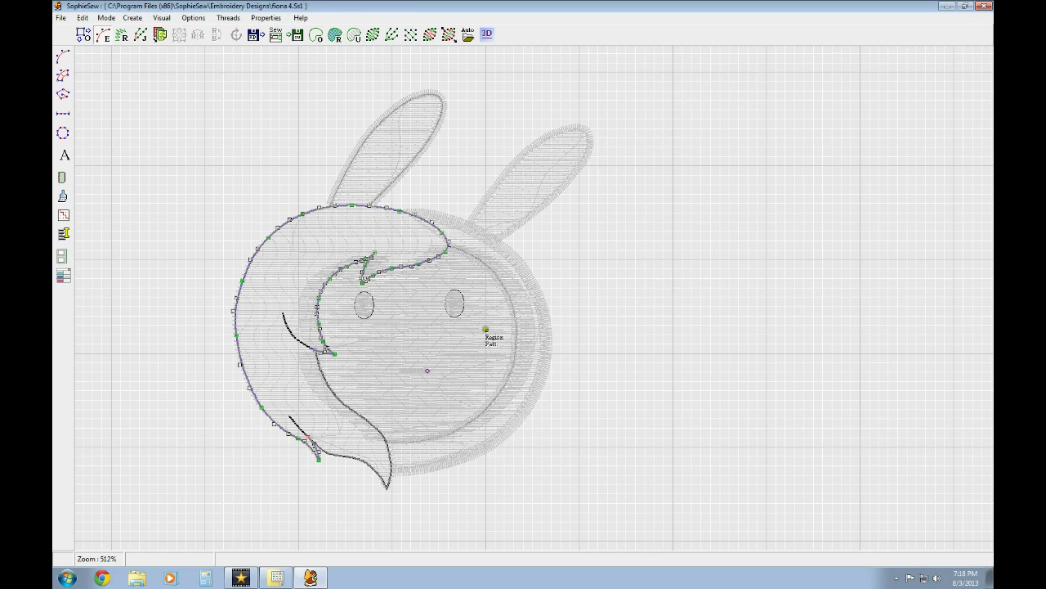
# - Review the right eye fill's stitch style and region stitching attributes in Object Properties
pyautogui.click(454, 304)
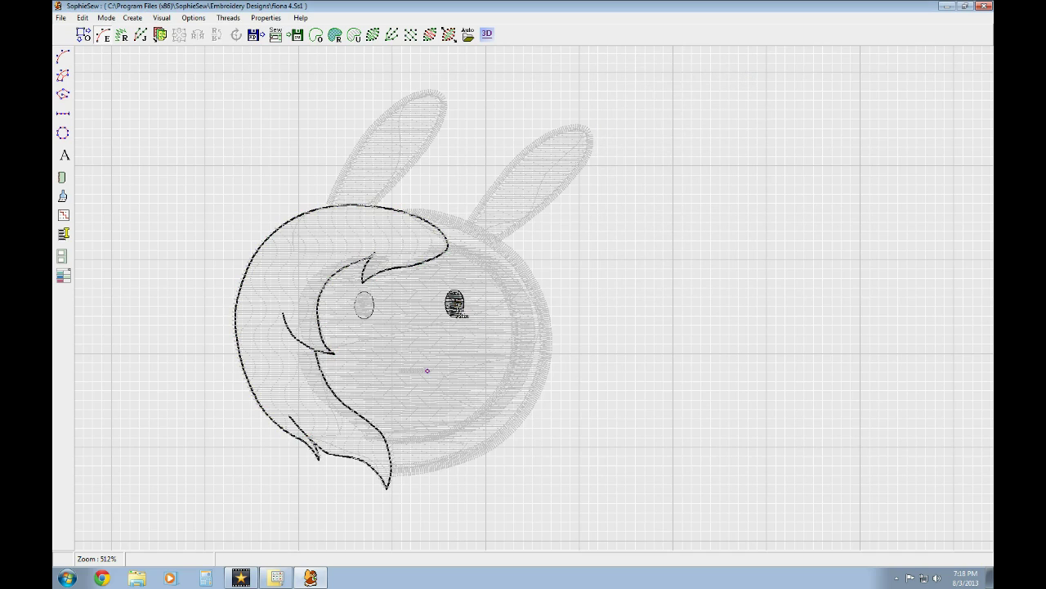
pyautogui.rightClick(456, 305)
pyautogui.click(491, 313)
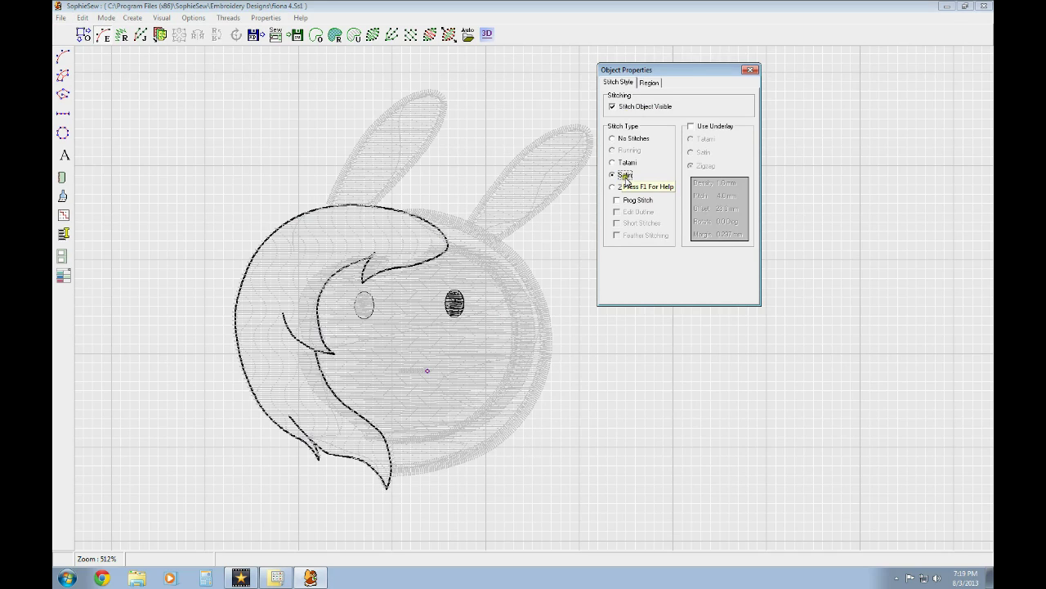
pyautogui.click(650, 83)
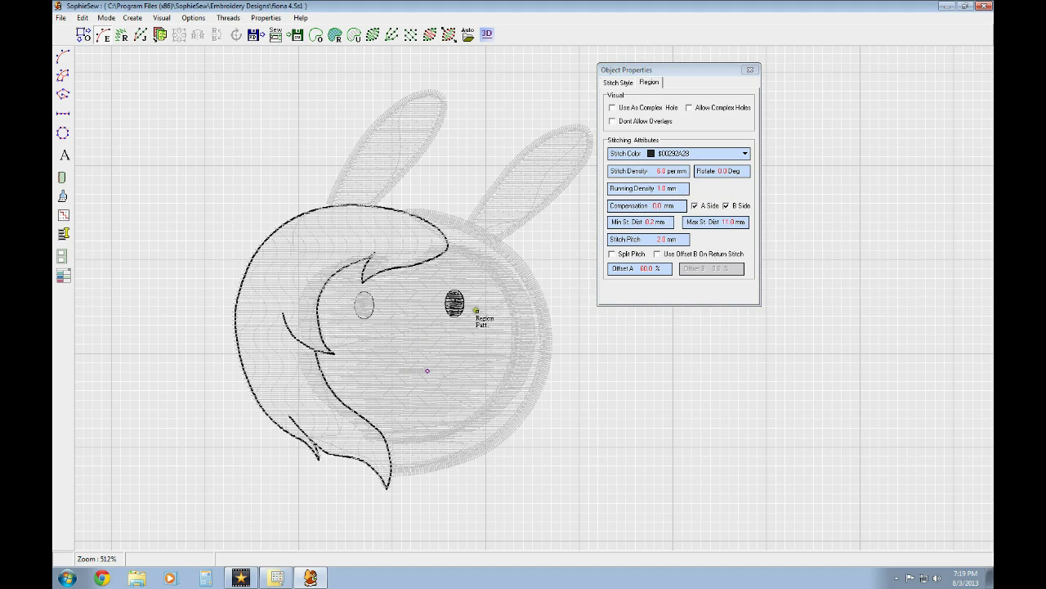
# - Review the right eye outline's stitch style and outline attributes in Object Properties
pyautogui.click(463, 306)
pyautogui.rightClick(464, 308)
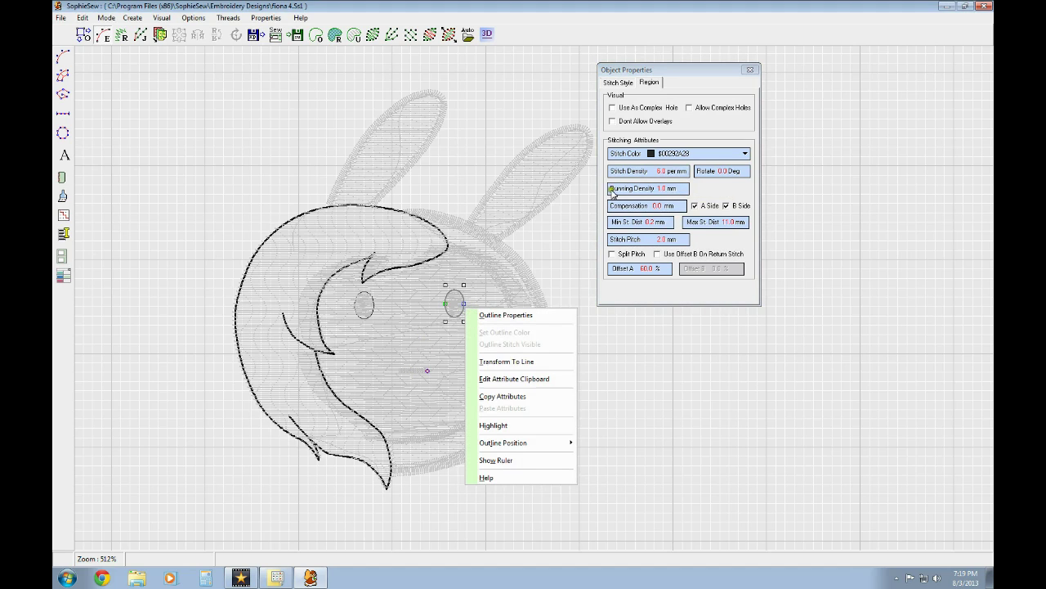
pyautogui.click(505, 314)
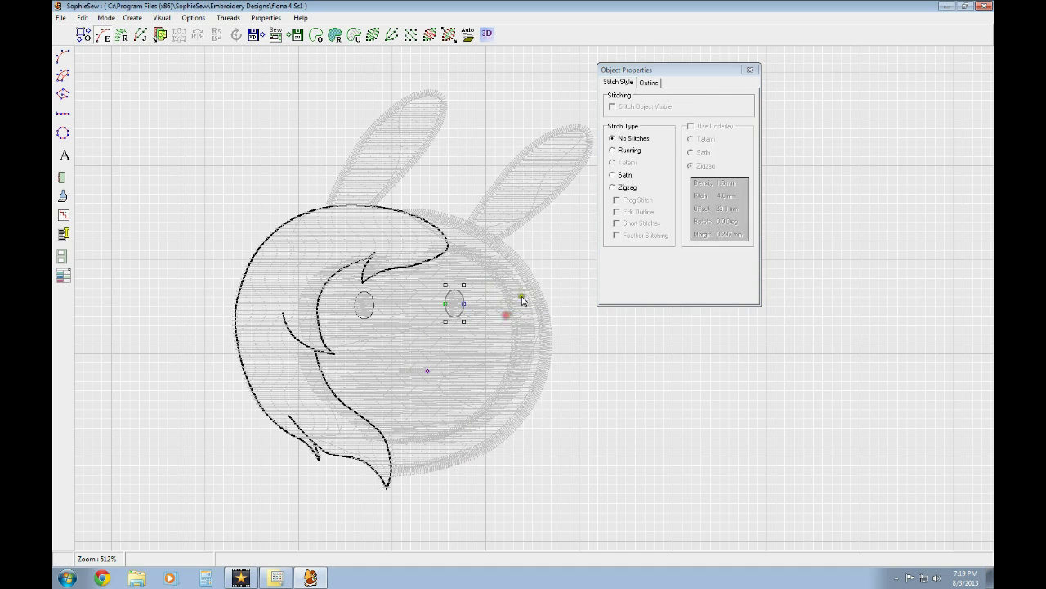
pyautogui.click(649, 82)
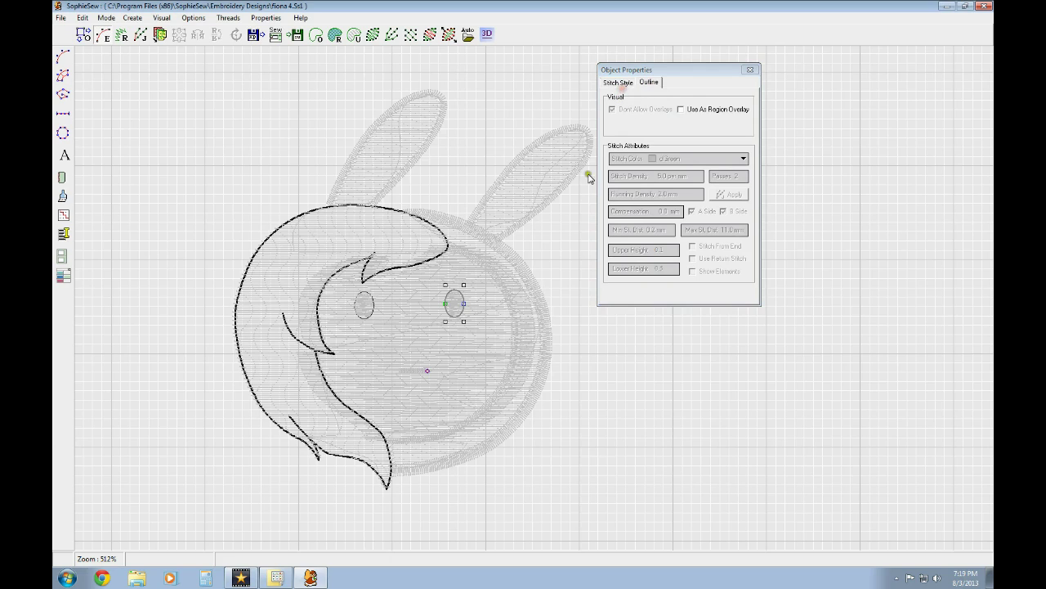
# - Examine the mouth line's stitch style, outline attributes and fill pattern in Object Properties, and close the dialog
pyautogui.click(408, 371)
pyautogui.click(619, 300)
pyautogui.rightClick(422, 370)
pyautogui.click(439, 377)
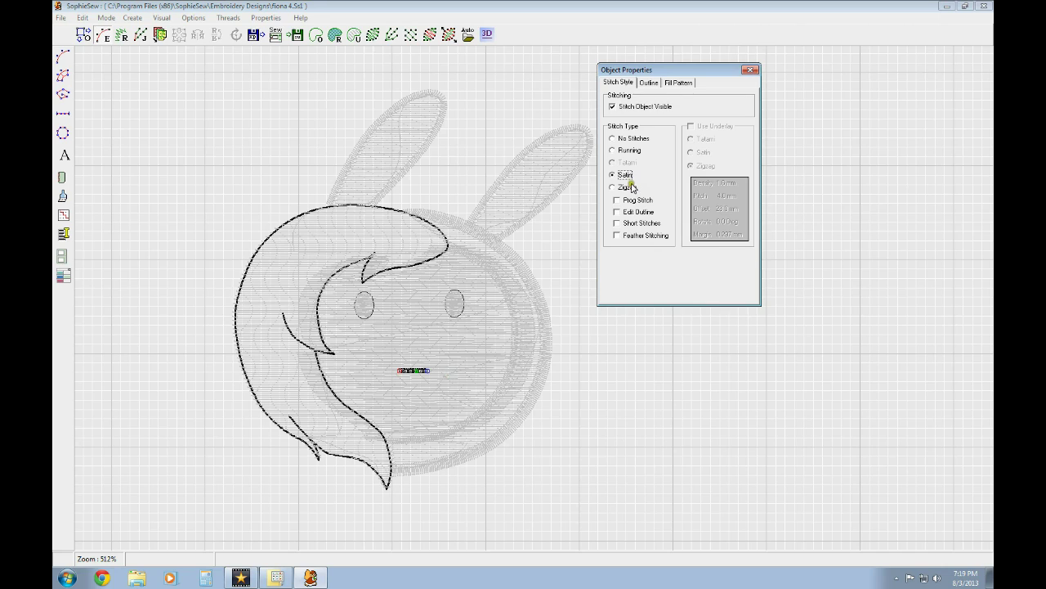
pyautogui.click(648, 83)
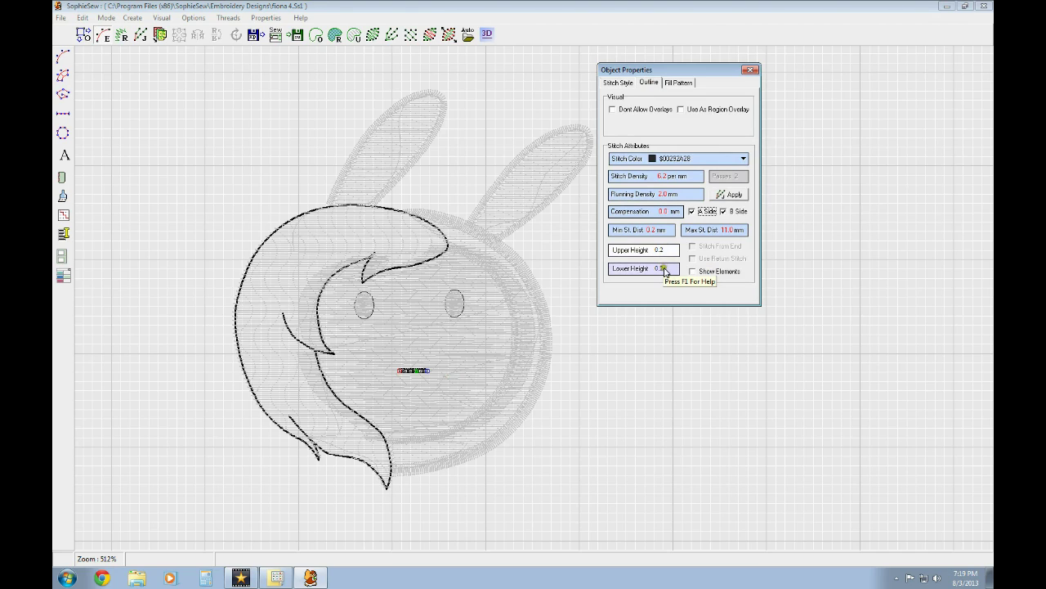
pyautogui.click(679, 82)
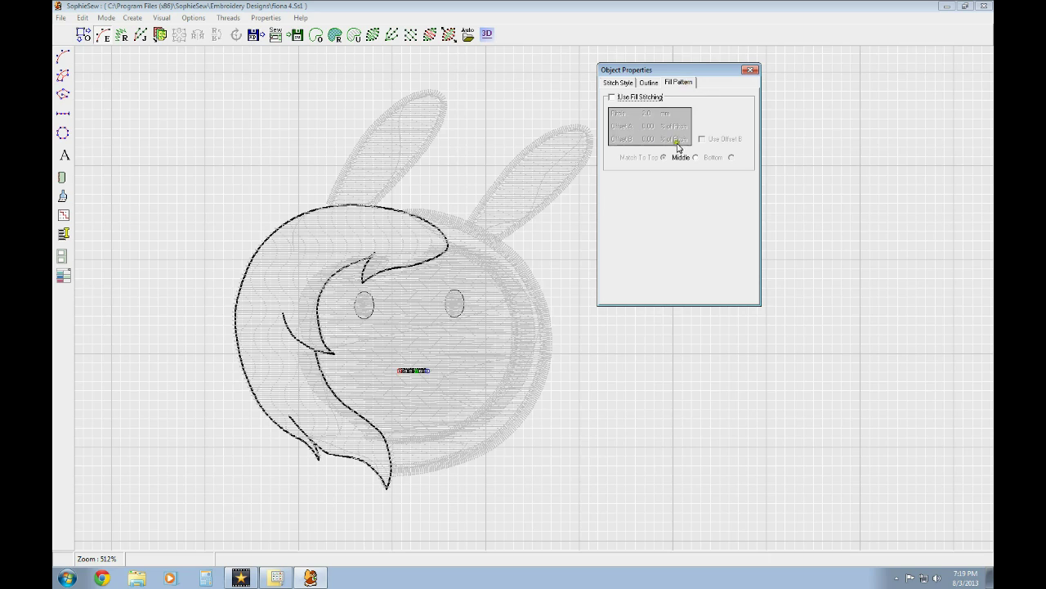
pyautogui.click(655, 82)
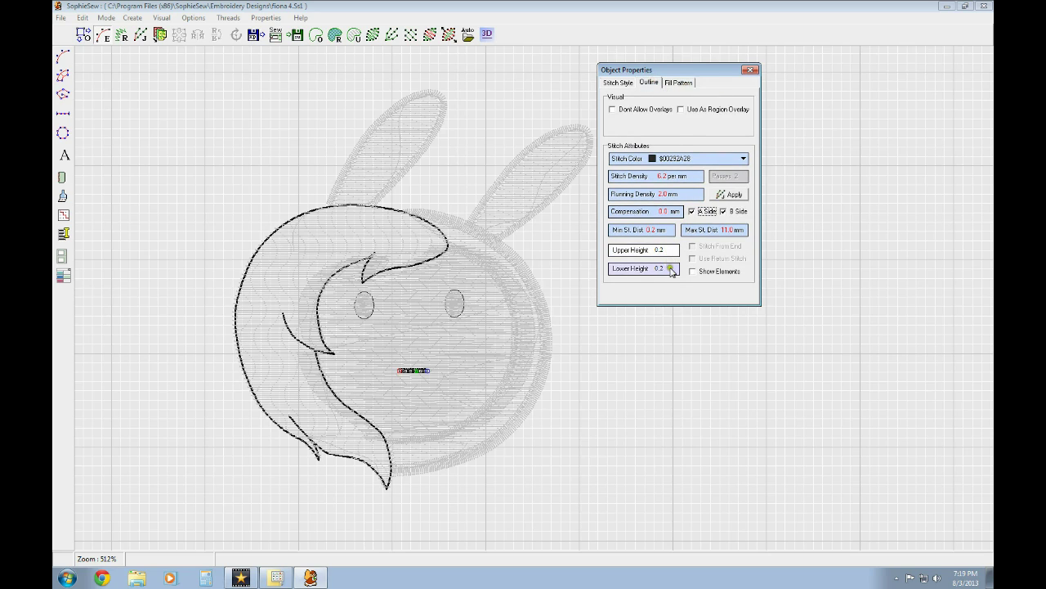
pyautogui.click(750, 70)
# - Show the embroidery in 3D view and switch to object mode, checking the selection of the whole design
pyautogui.click(491, 34)
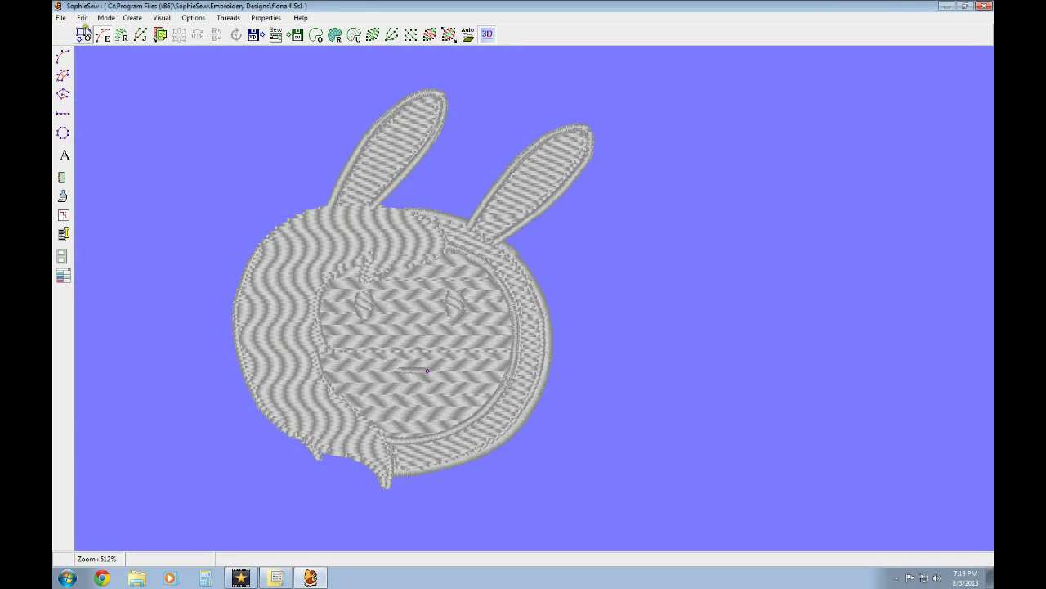
pyautogui.click(83, 34)
pyautogui.click(315, 302)
pyautogui.click(653, 494)
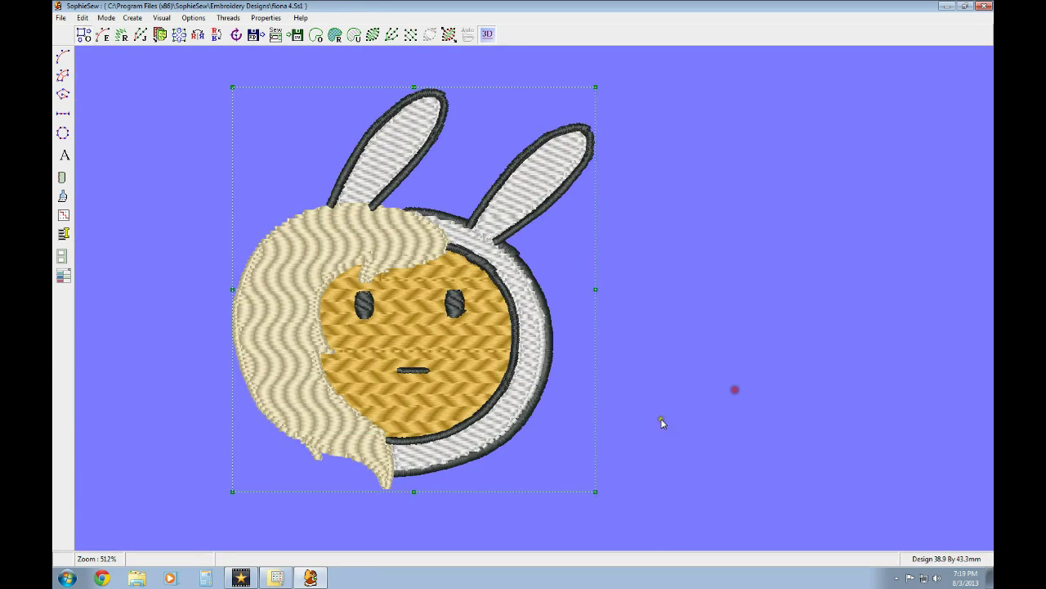
pyautogui.click(735, 390)
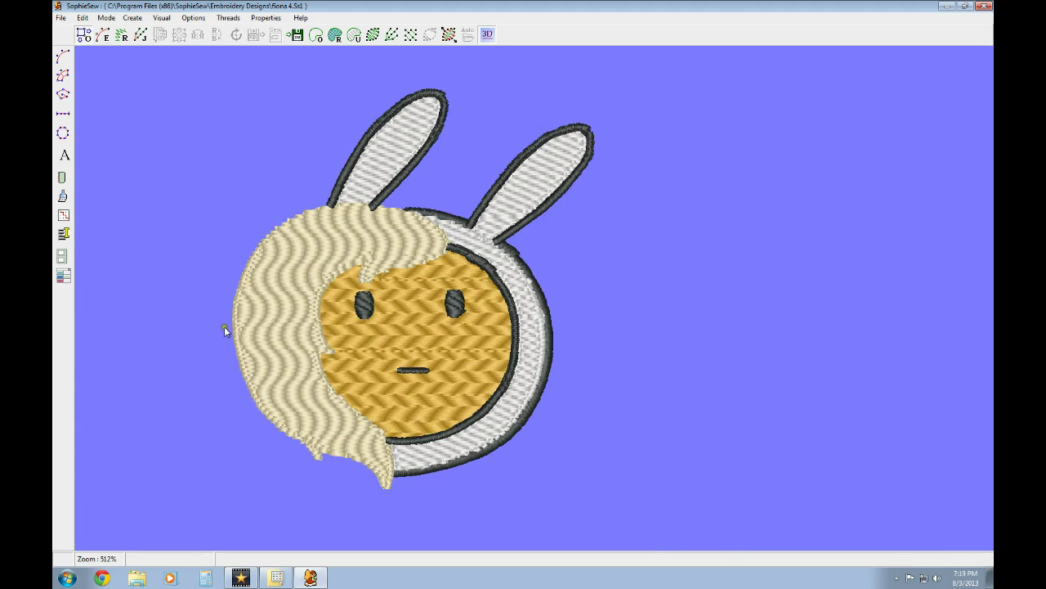
# - Examine the object commands offered for the grouped design, and deselect it
pyautogui.click(388, 191)
pyautogui.rightClick(388, 192)
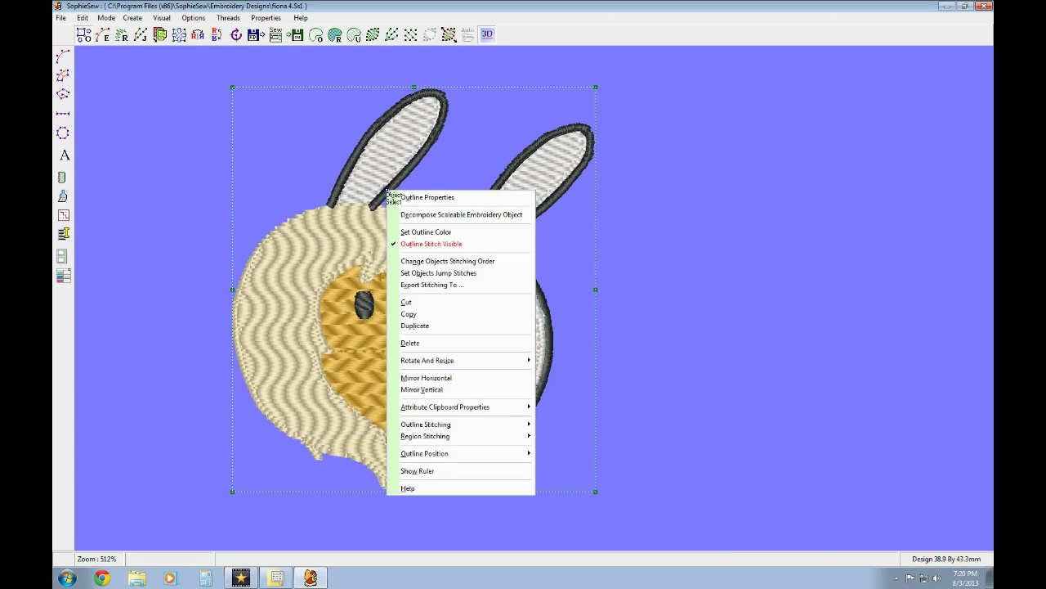
pyautogui.click(136, 159)
pyautogui.click(136, 158)
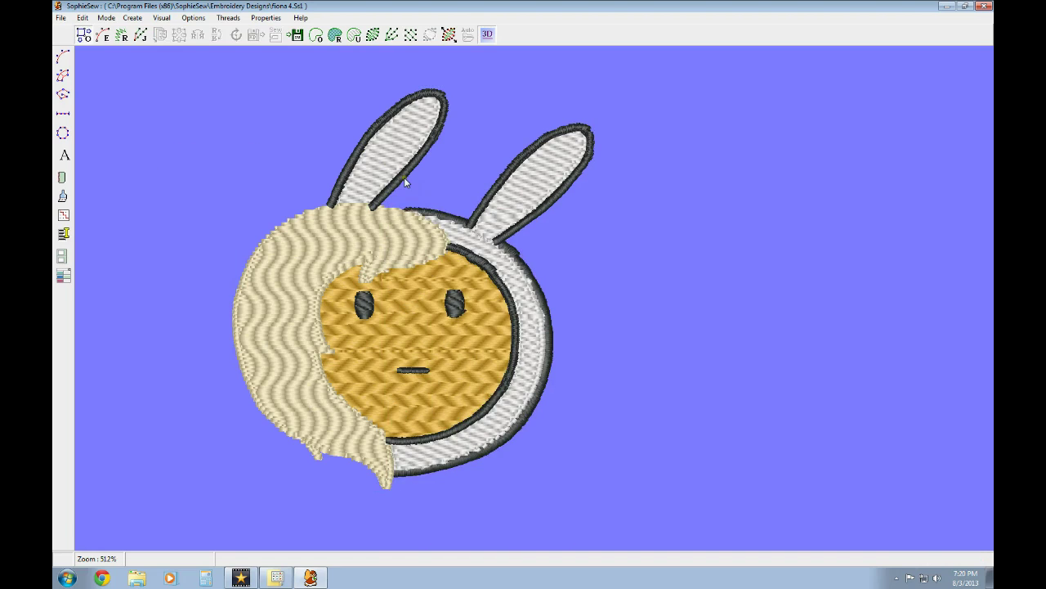
pyautogui.click(401, 175)
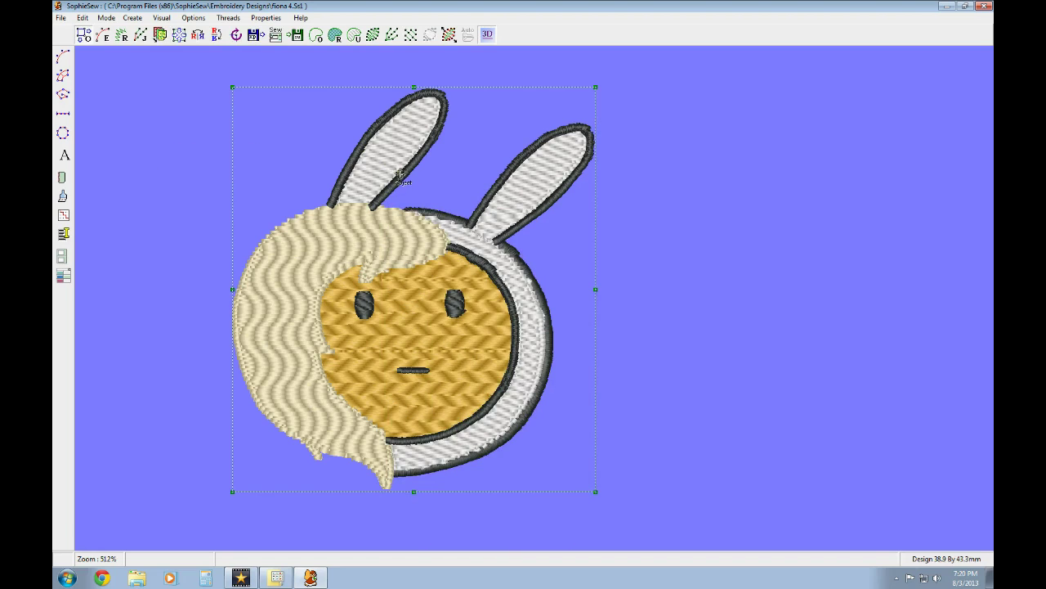
pyautogui.click(217, 57)
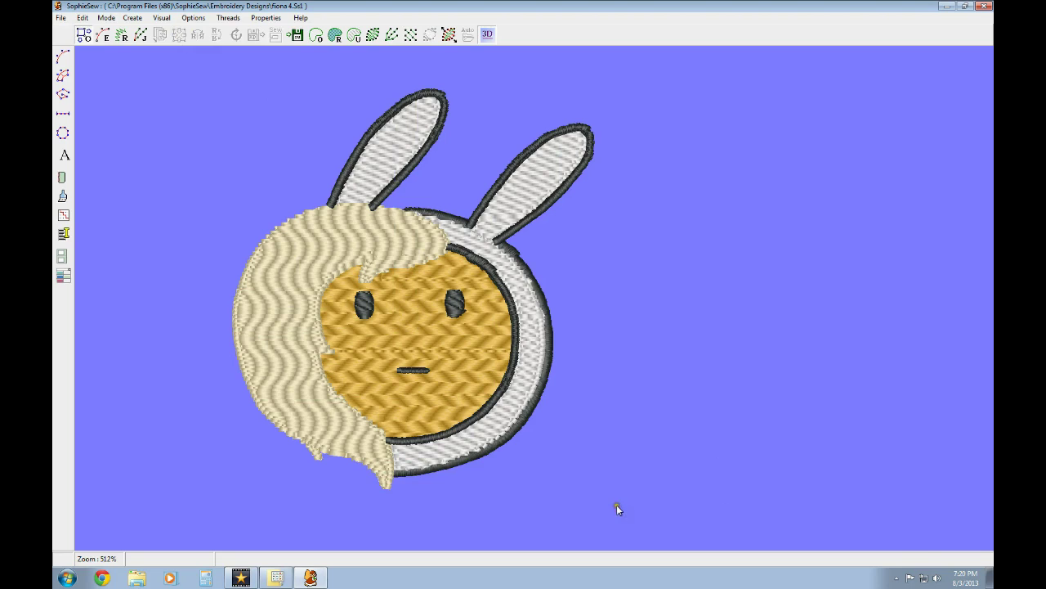
# - Select the whole design and decompose the layout group into its constituent objects
pyautogui.hotkey('ctrl', 'a')
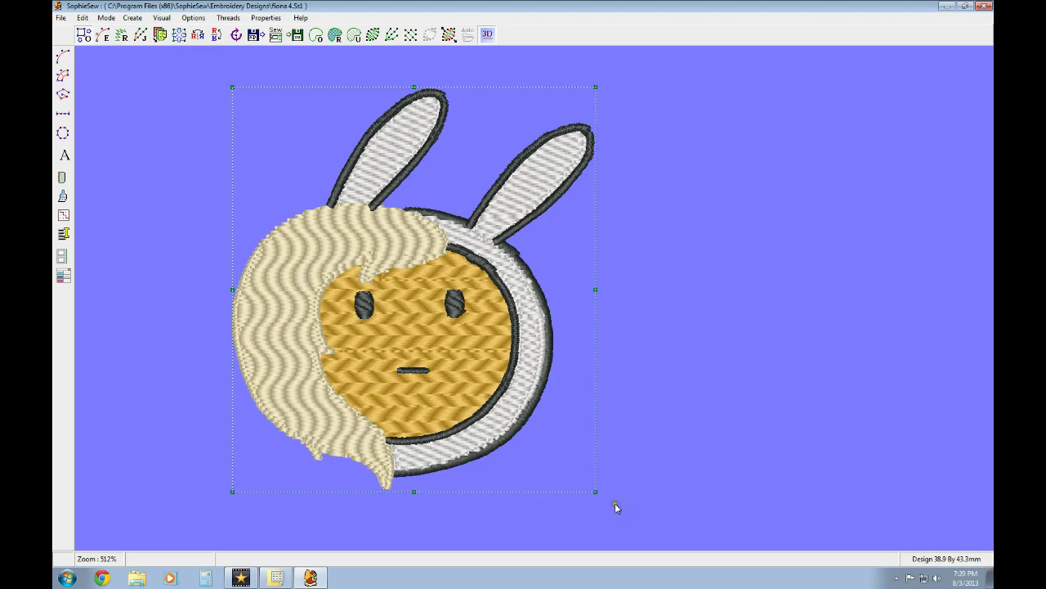
pyautogui.click(180, 36)
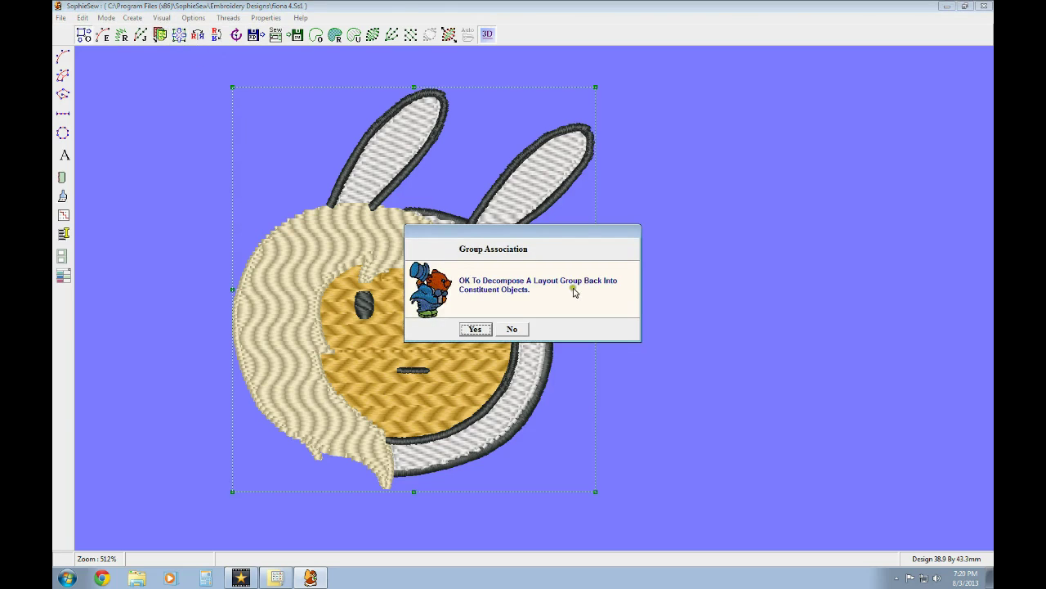
pyautogui.click(477, 329)
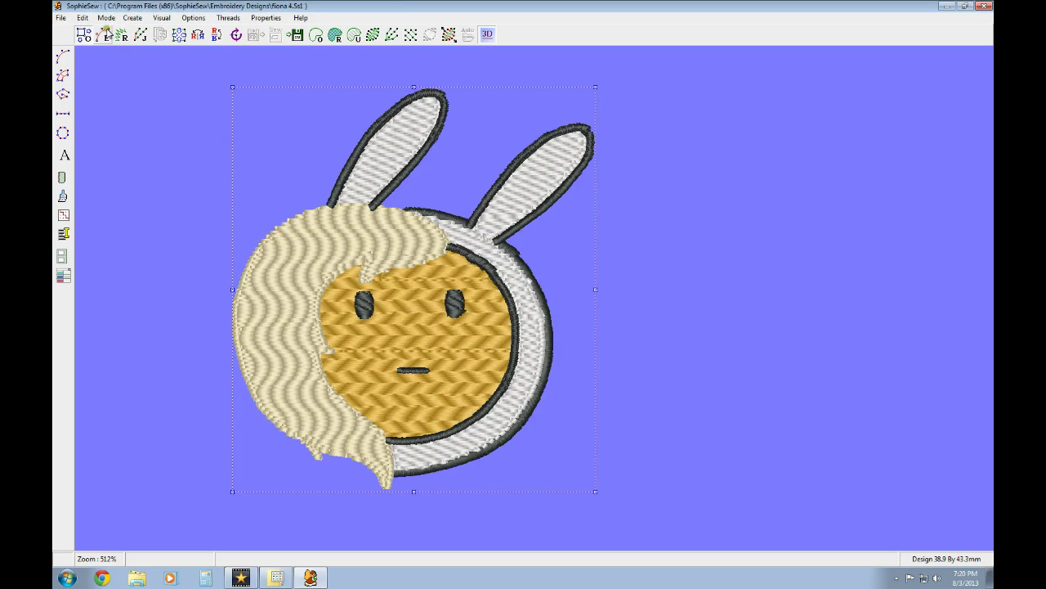
# - Select the left ear's outline in edit mode, examine its outline position options, and deselect it
pyautogui.click(104, 35)
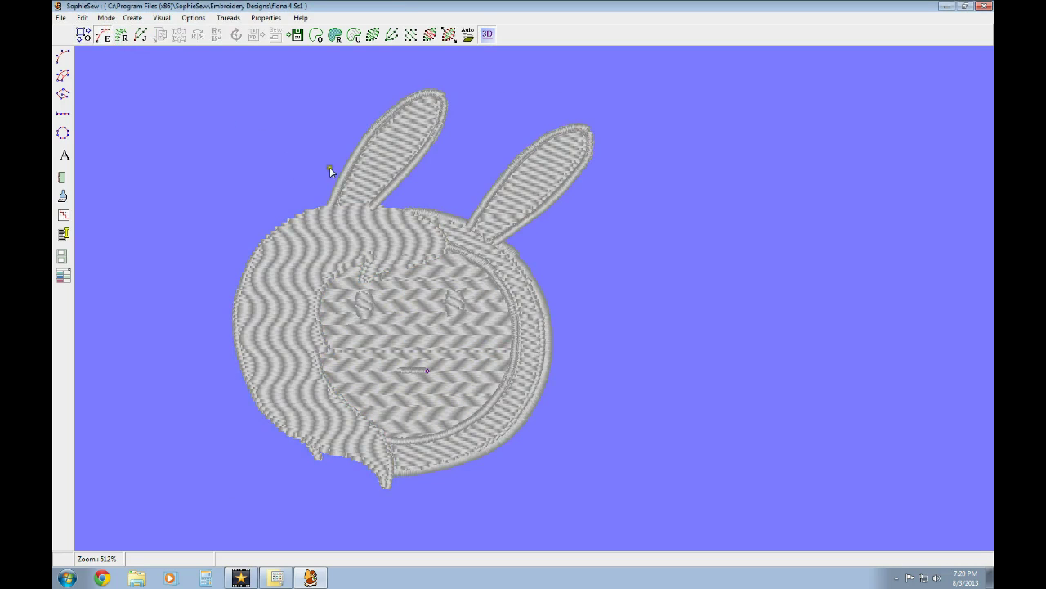
pyautogui.click(387, 190)
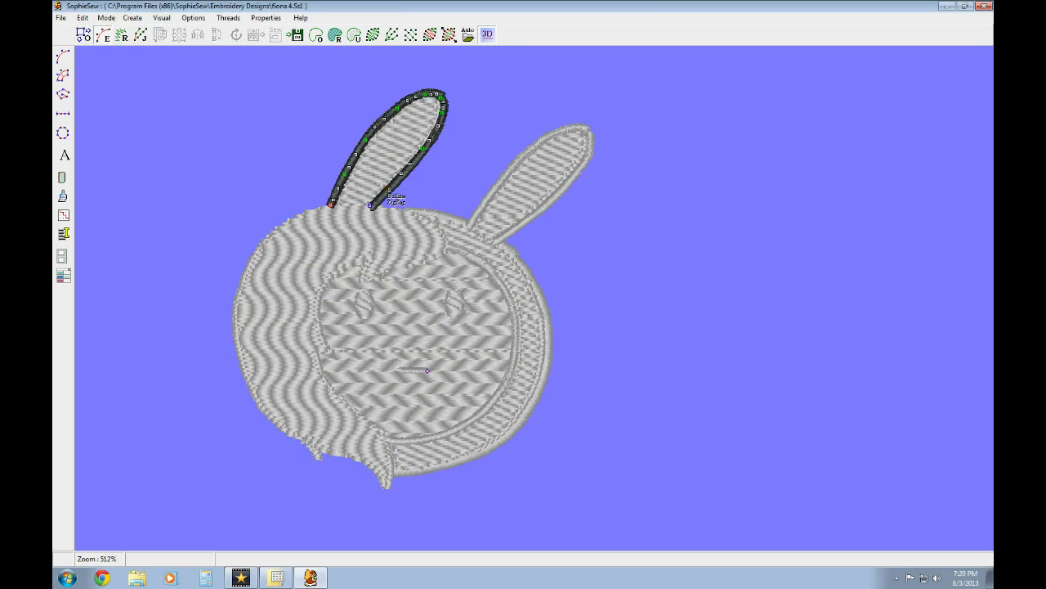
pyautogui.rightClick(388, 190)
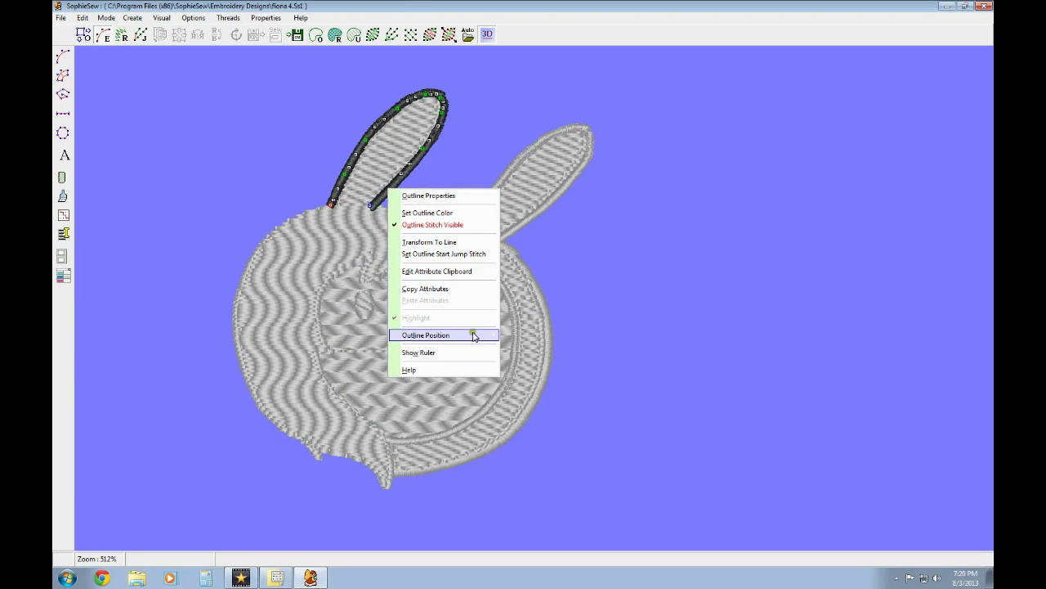
pyautogui.moveTo(474, 337)
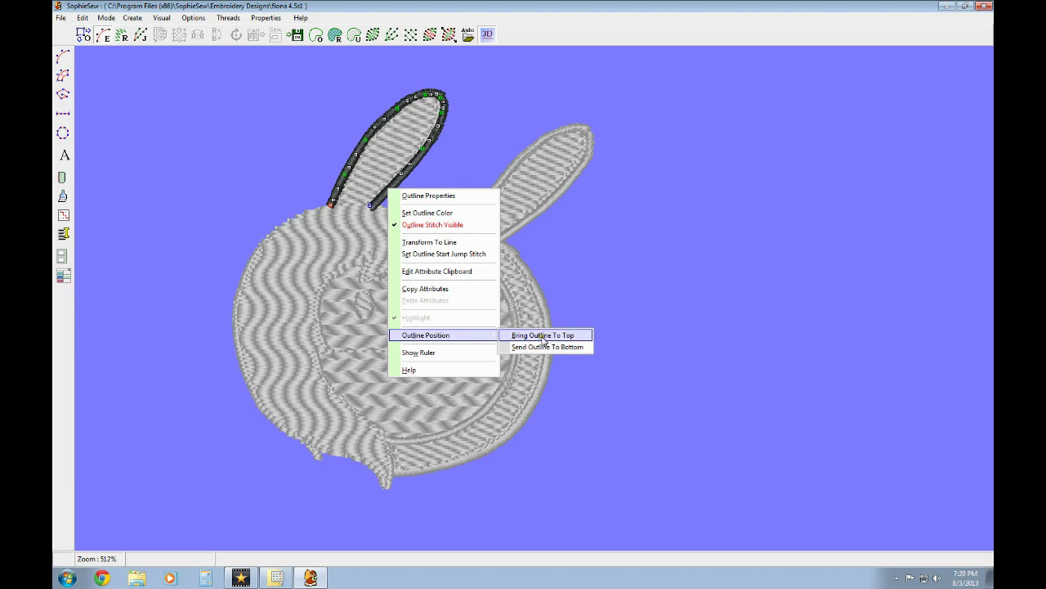
pyautogui.click(639, 289)
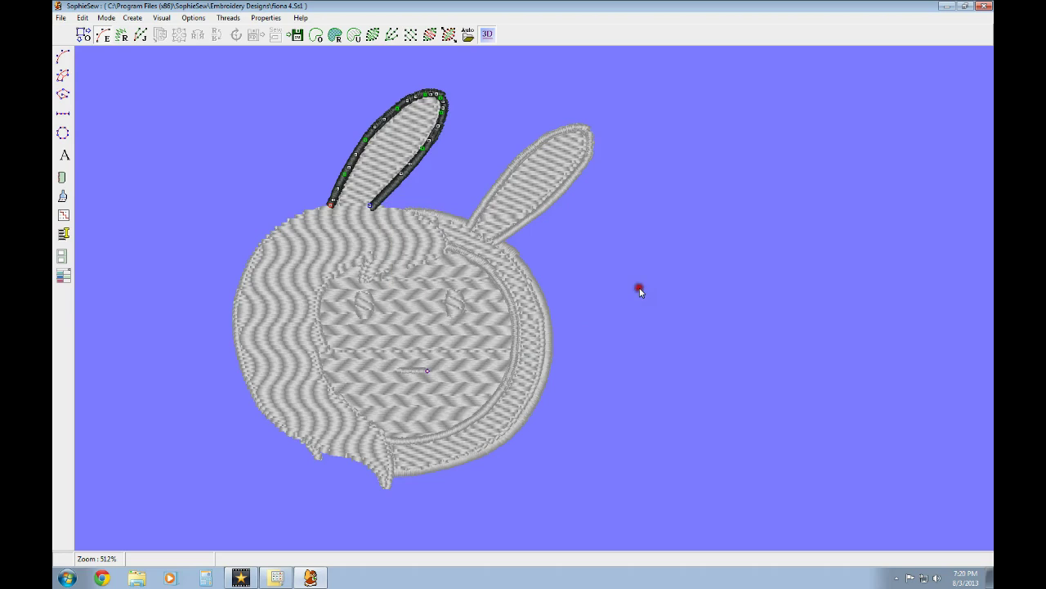
pyautogui.click(246, 162)
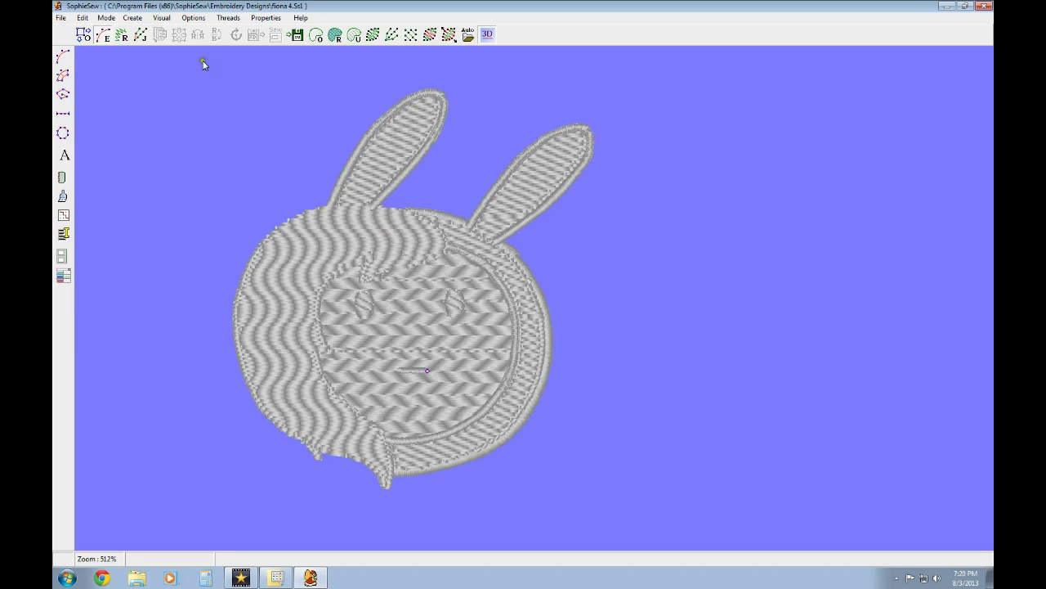
# - Return to object mode, select only the left ear, and send its outline to the bottom
pyautogui.click(140, 117)
pyautogui.hotkey('ctrl', 'a')
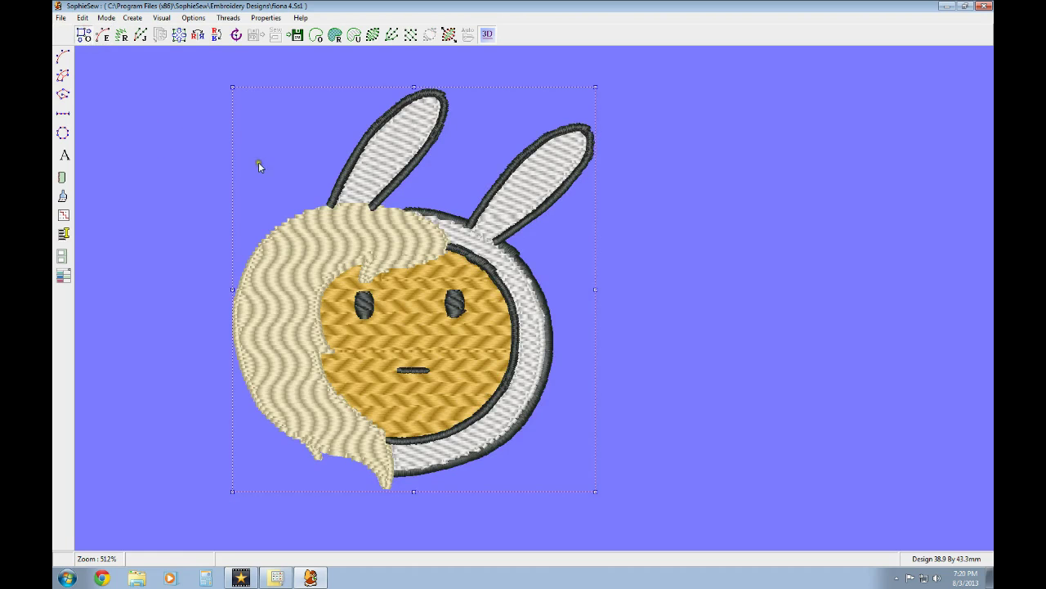
pyautogui.rightClick(393, 183)
pyautogui.click(386, 195)
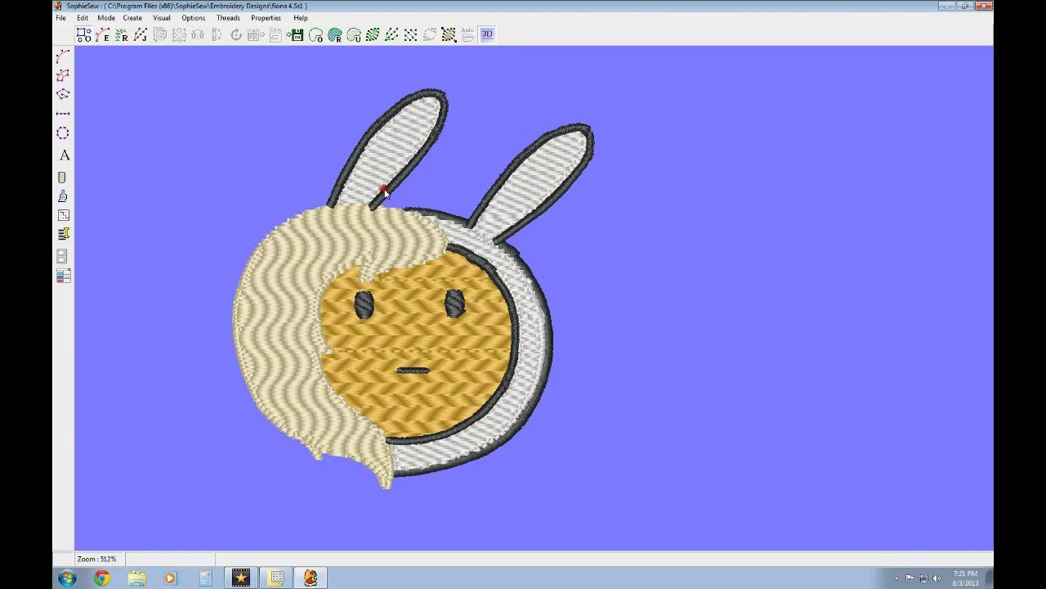
pyautogui.click(386, 194)
pyautogui.rightClick(386, 194)
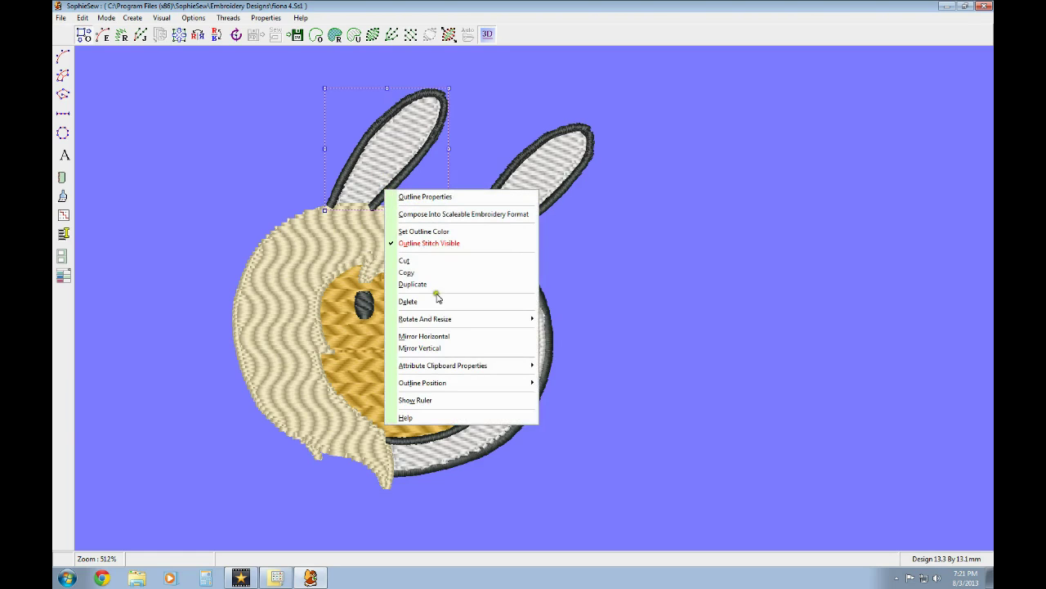
pyautogui.moveTo(444, 321)
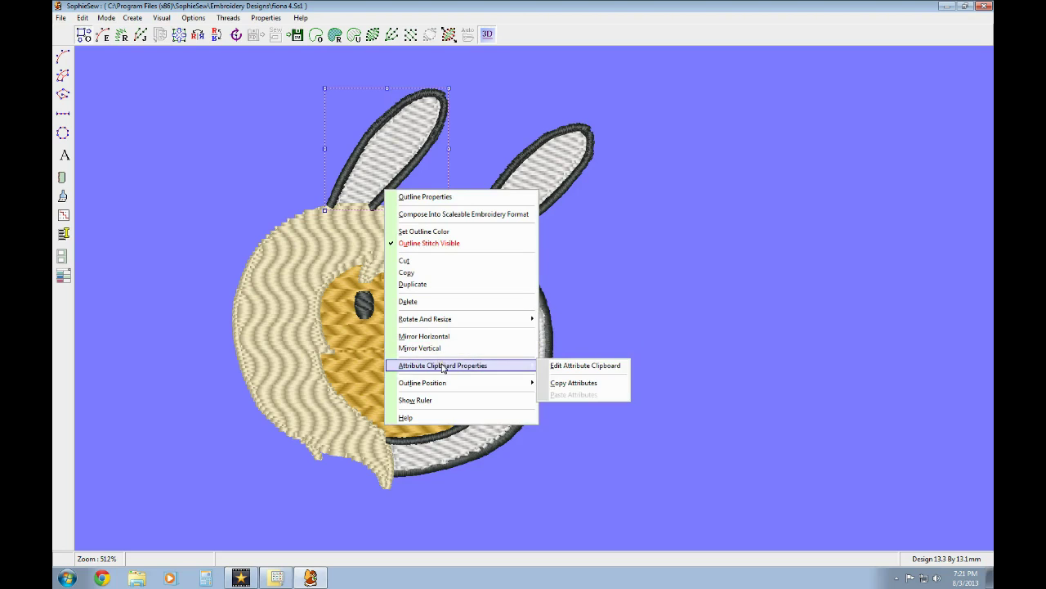
pyautogui.moveTo(458, 382)
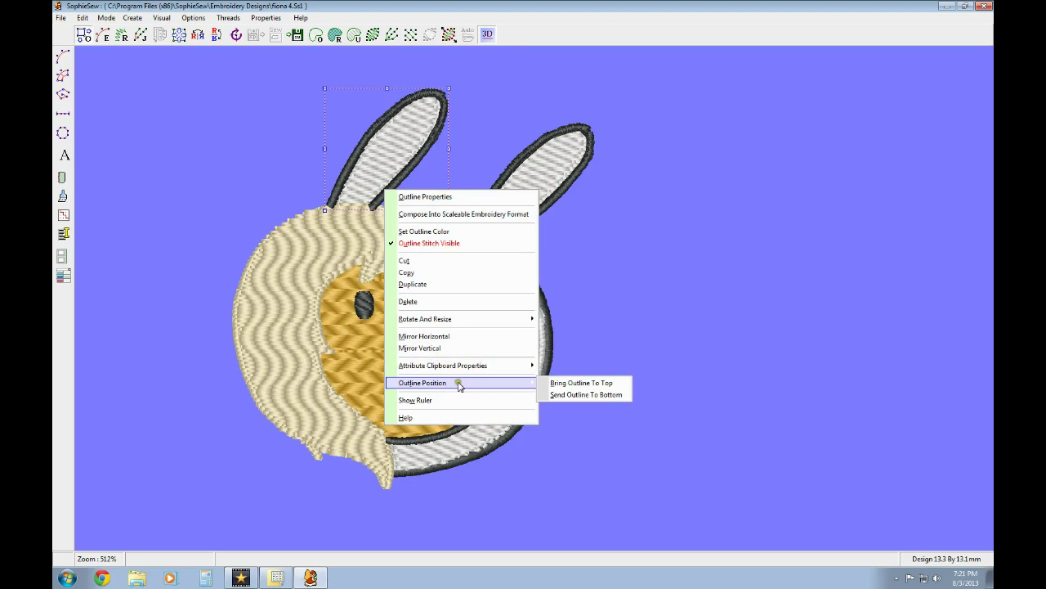
pyautogui.click(590, 396)
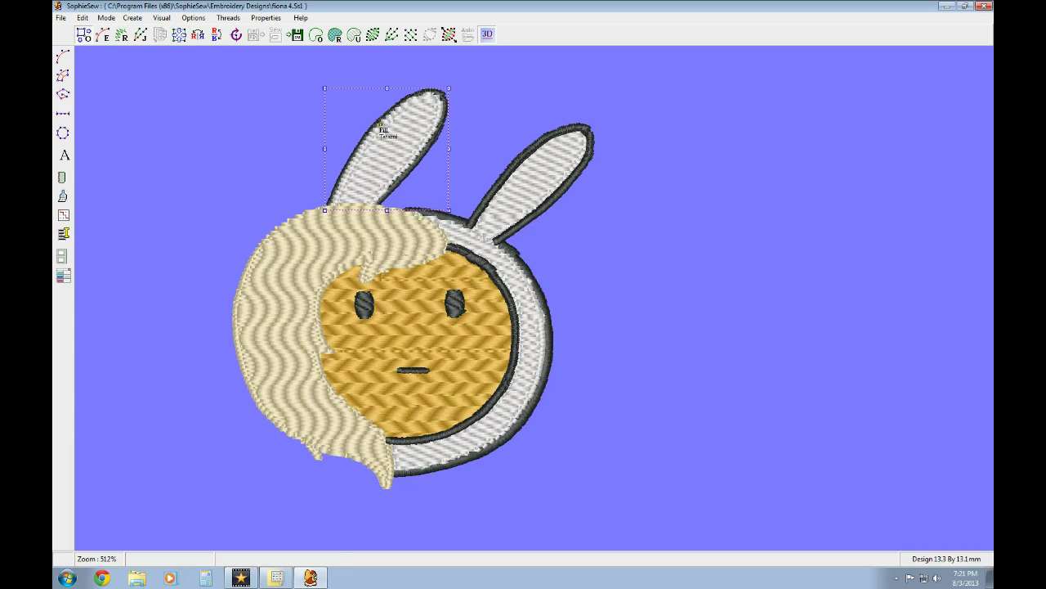
# - Send the left ear's fill region to the bottom, beneath its outline
pyautogui.rightClick(379, 167)
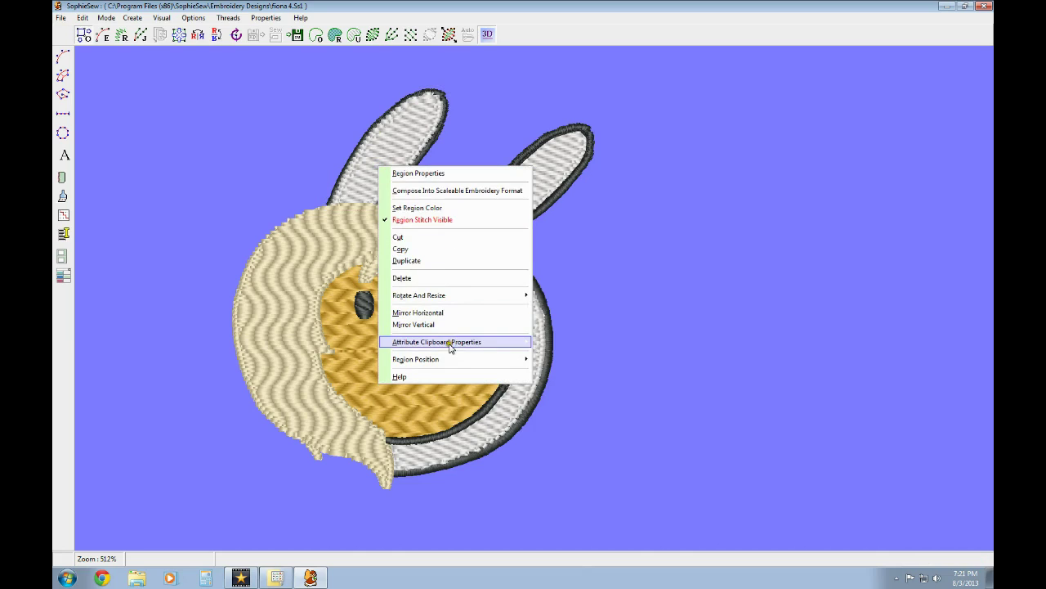
pyautogui.moveTo(445, 360)
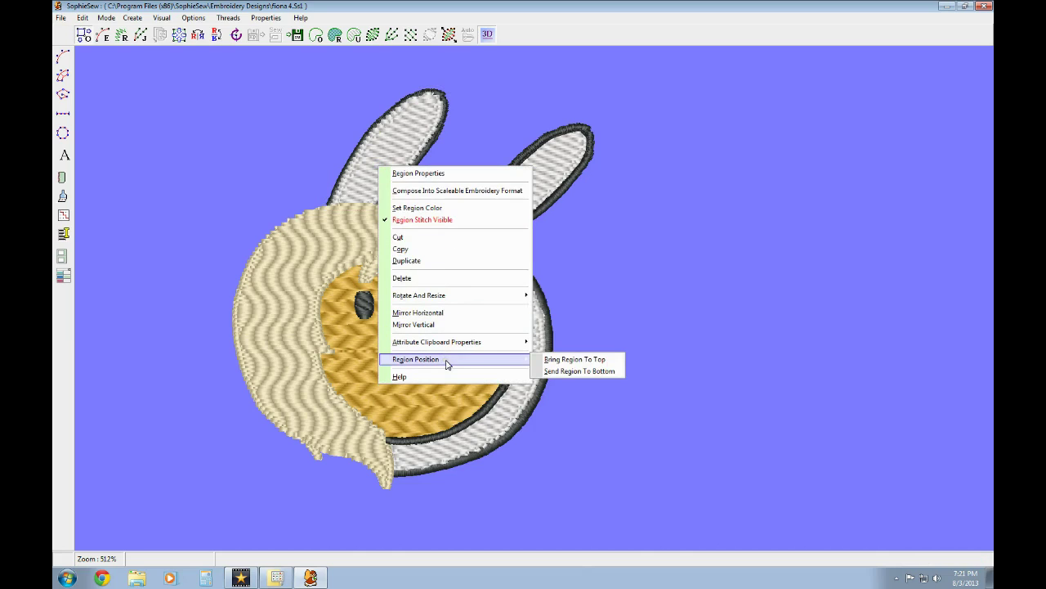
pyautogui.click(568, 373)
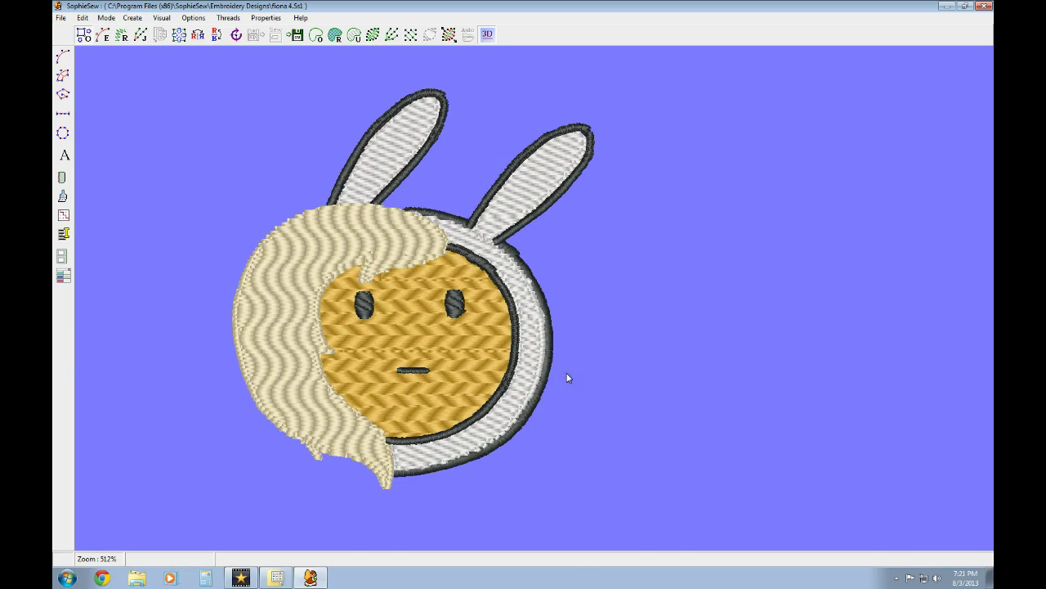
# - Review the face fill's stitch style and region stitching attributes in Object Properties, and close the dialog
pyautogui.click(455, 126)
pyautogui.rightClick(420, 315)
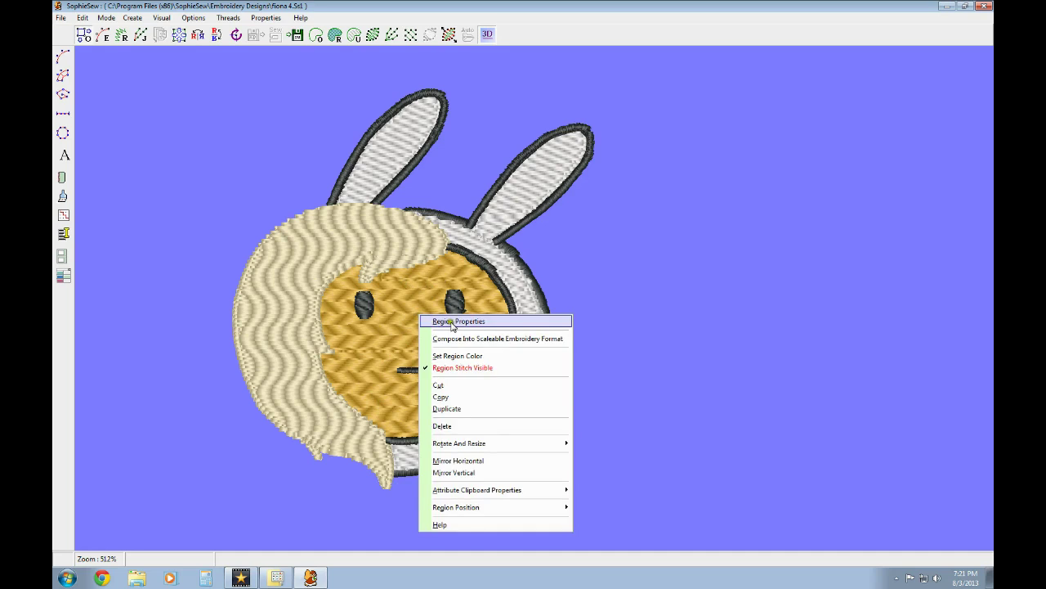
pyautogui.click(451, 322)
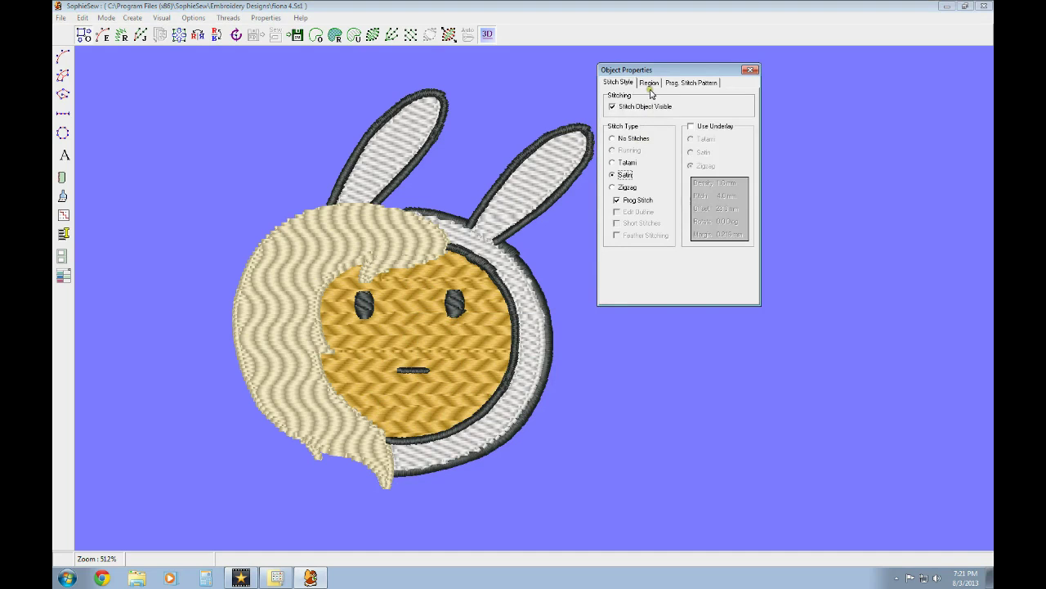
pyautogui.click(649, 83)
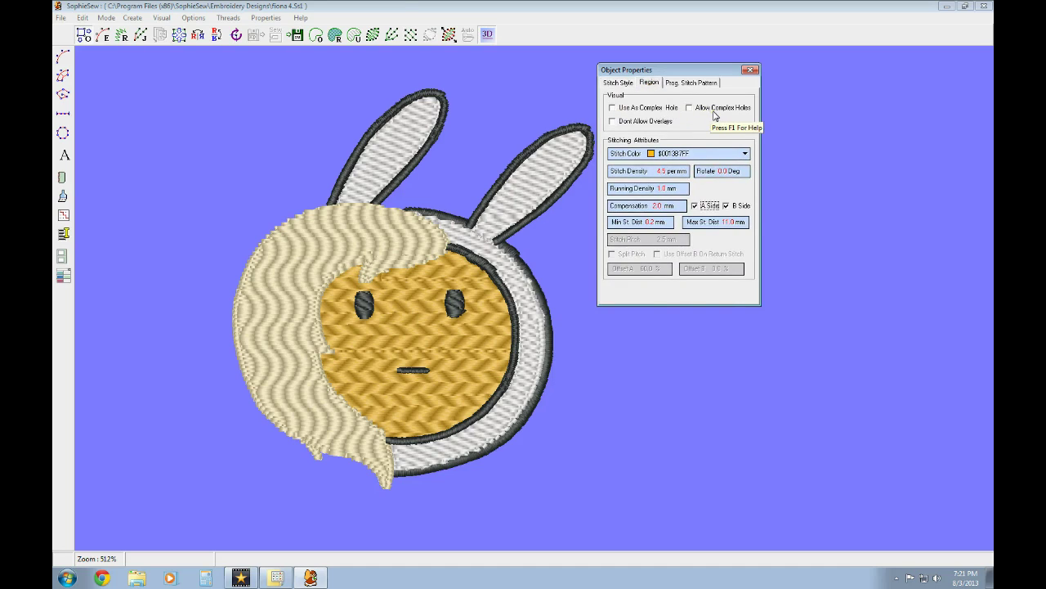
pyautogui.click(502, 288)
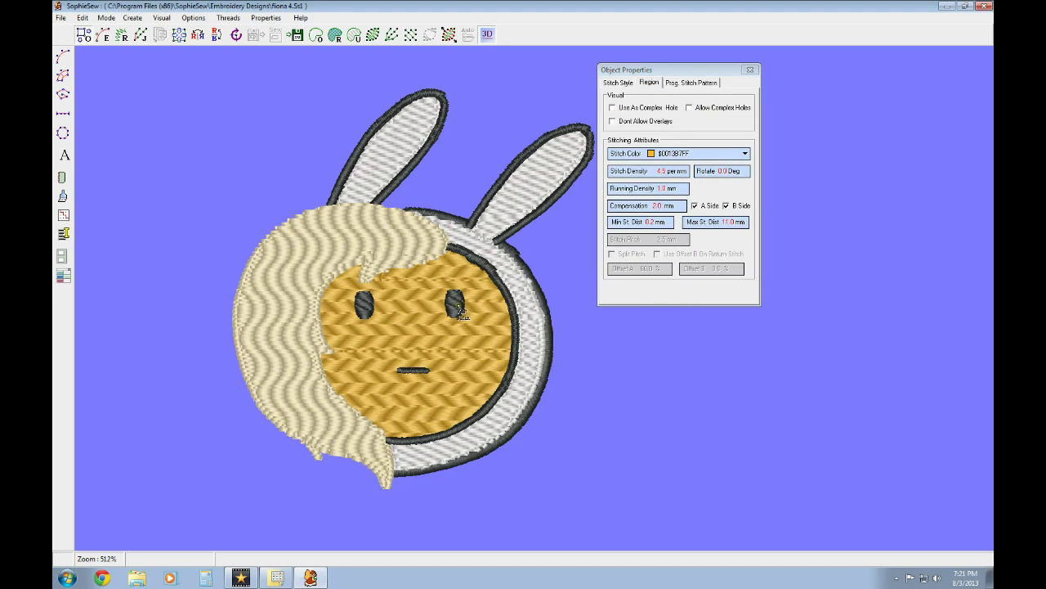
pyautogui.click(621, 83)
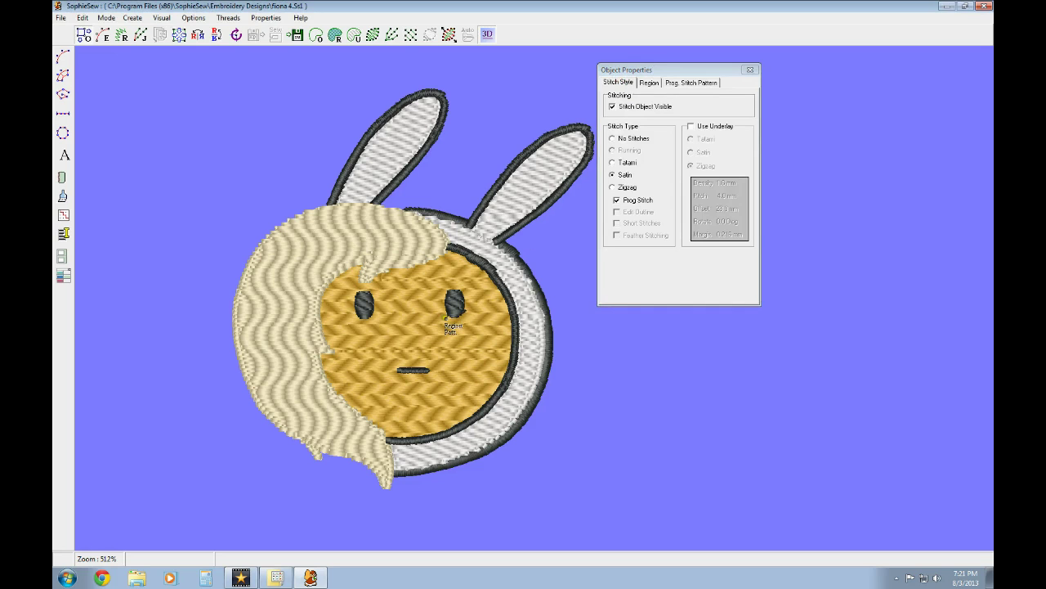
pyautogui.click(750, 70)
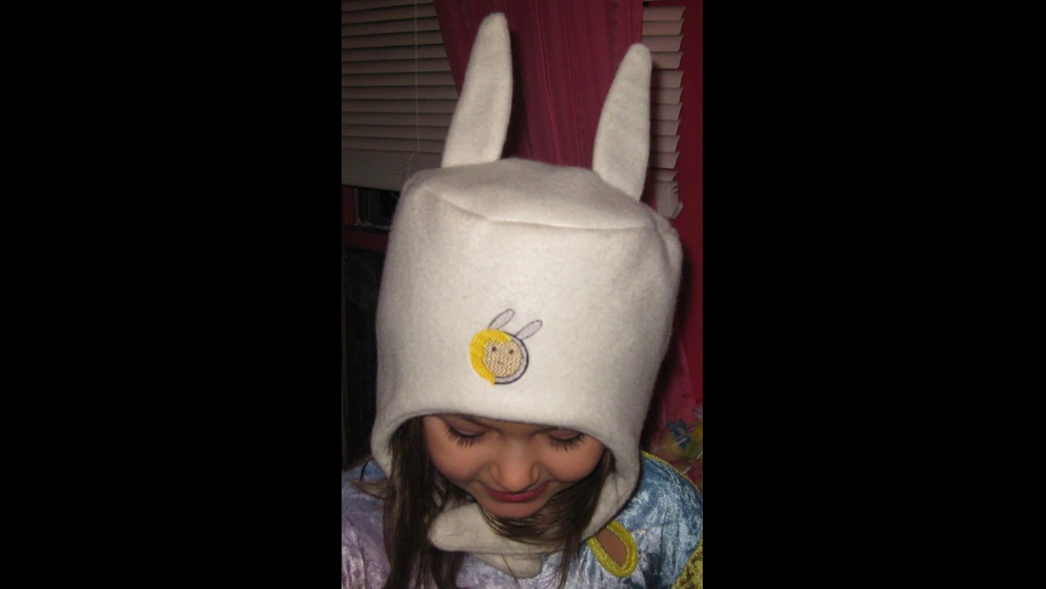